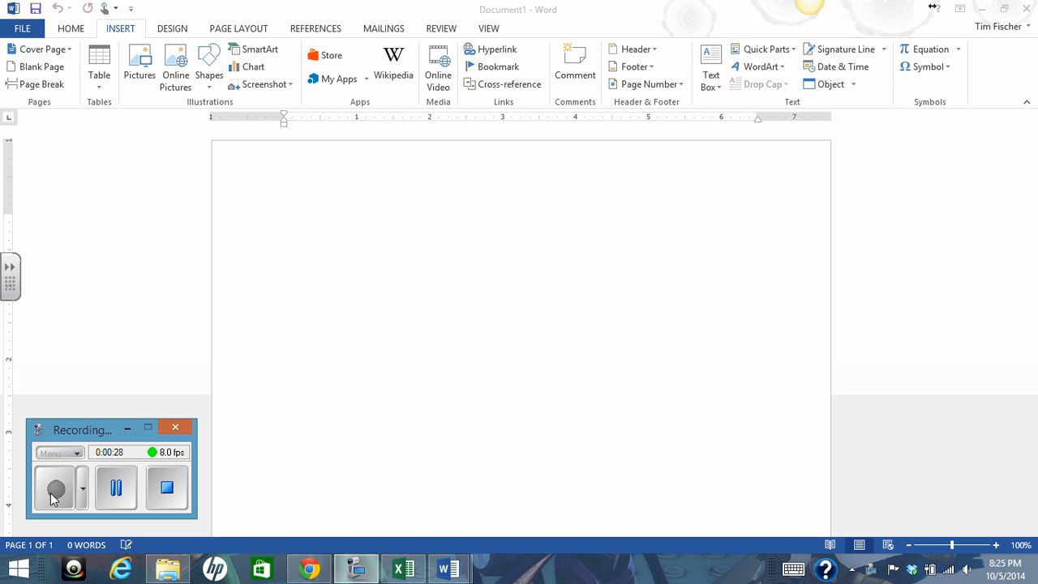
{"action": "left_click", "coordinate": [116, 487]}
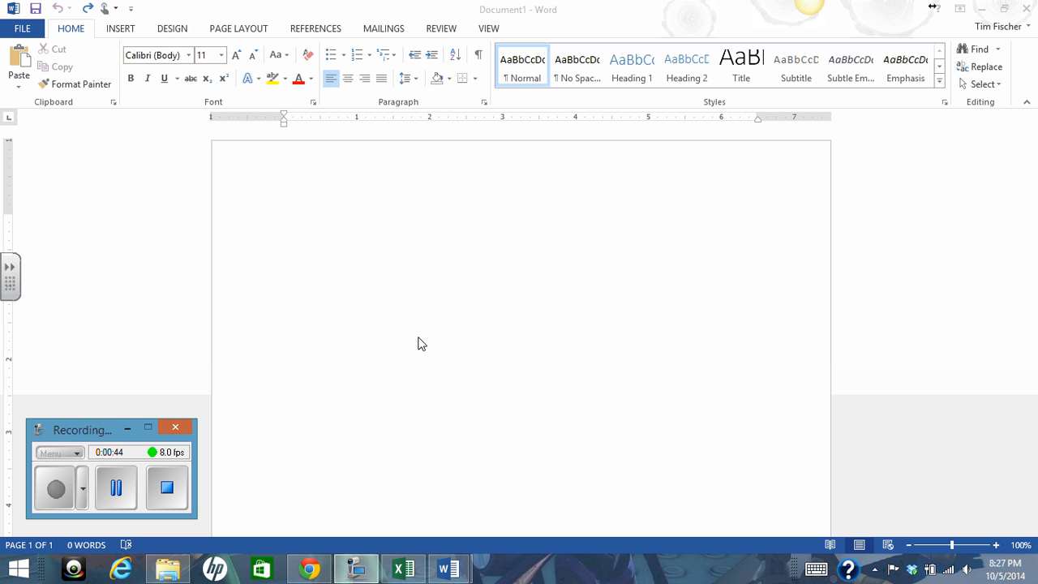
Insert a WordArt object using the white-filled style with a light blue outline
{"action": "left_click", "coordinate": [125, 32]}
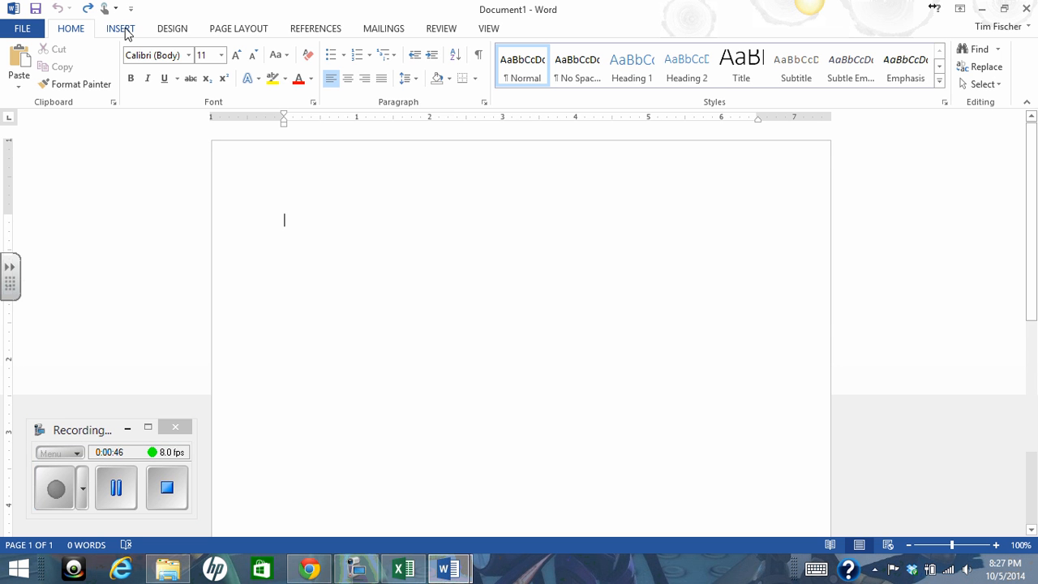
{"action": "left_click", "coordinate": [120, 30]}
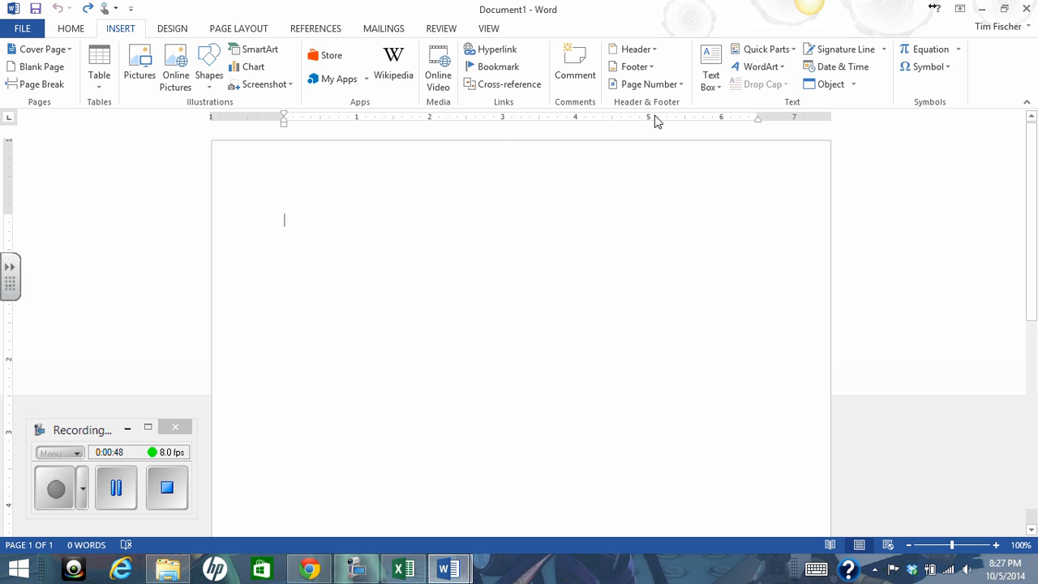
{"action": "left_click", "coordinate": [783, 68]}
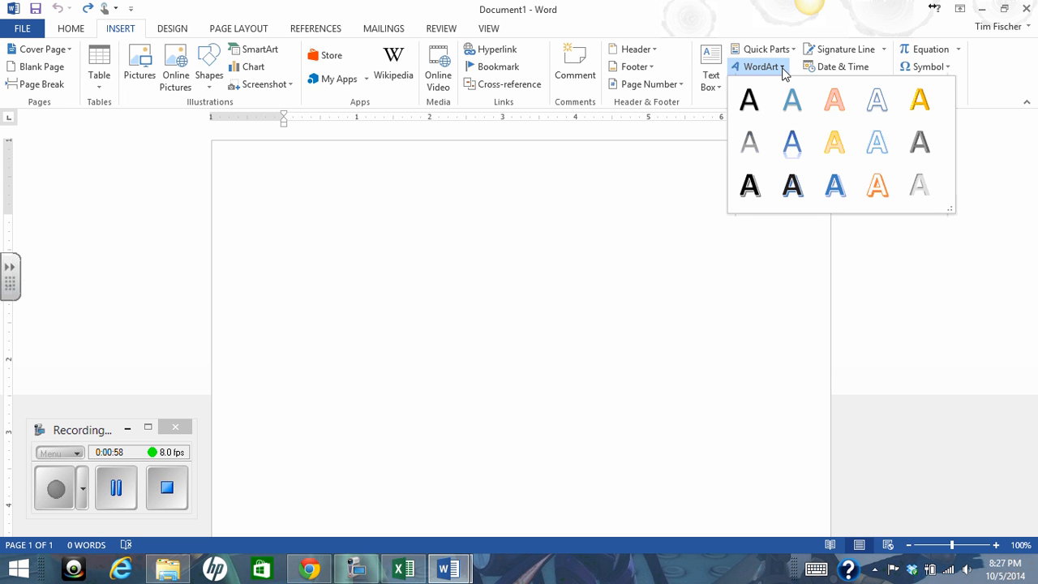
{"action": "left_click", "coordinate": [879, 149]}
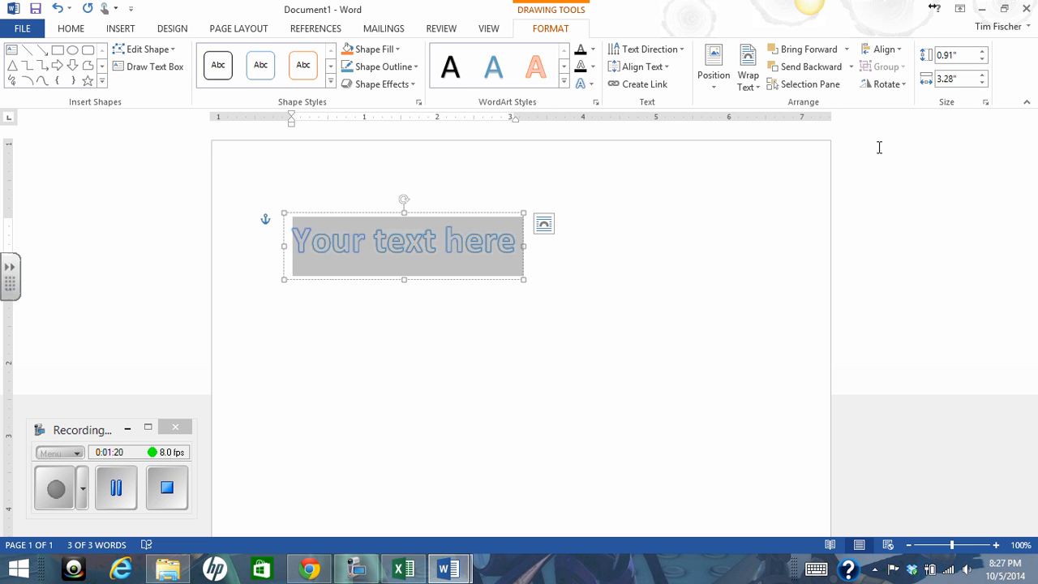
Replace the WordArt placeholder text with "Holy Trinity Lutheran"
{"action": "type", "text": "Hol"}
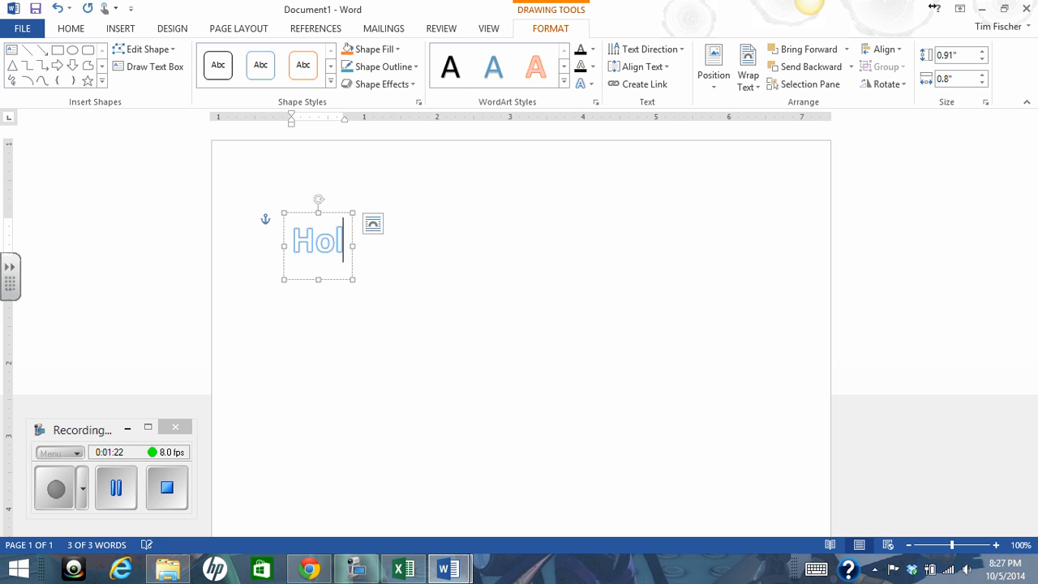
{"action": "type", "text": "y Trinit"}
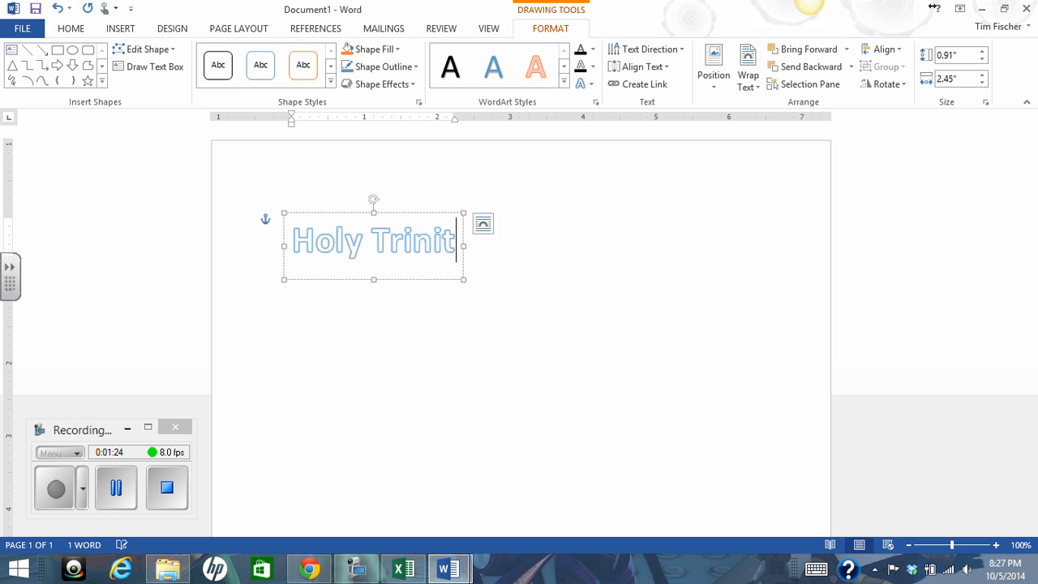
{"action": "type", "text": "y Lut"}
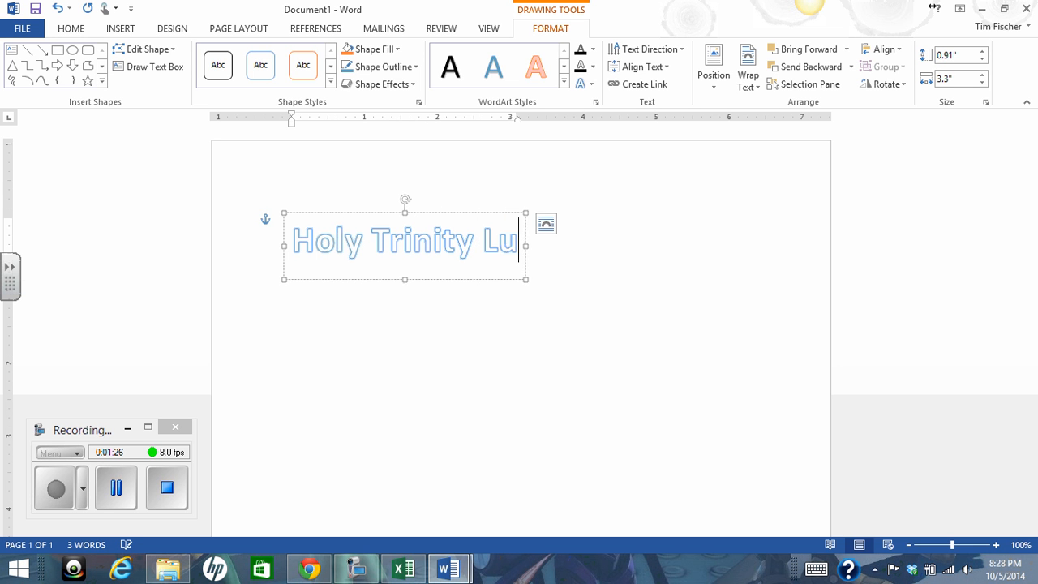
{"action": "type", "text": "heran"}
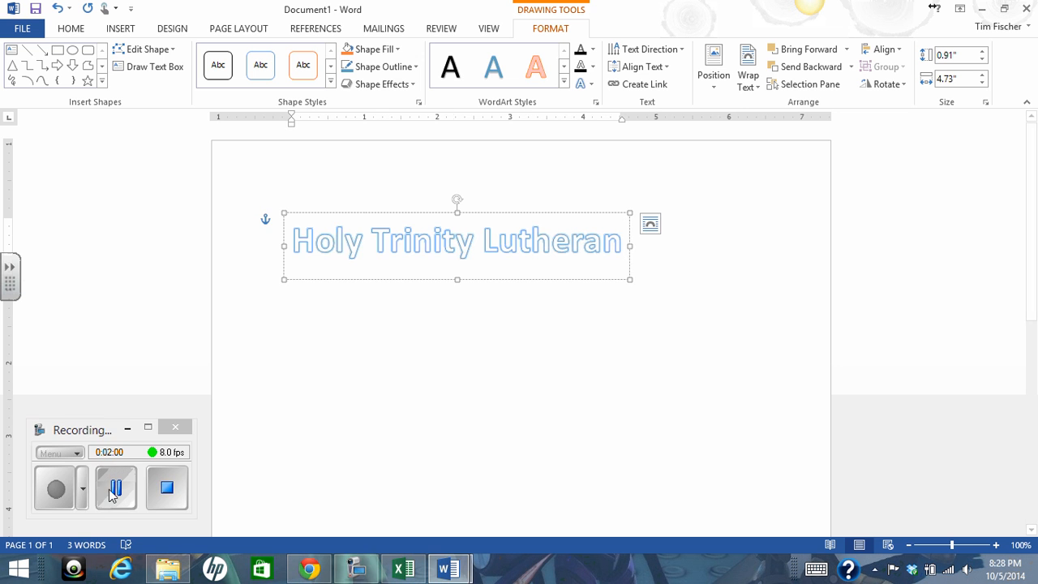
{"action": "left_click", "coordinate": [116, 488]}
{"action": "left_click", "coordinate": [56, 489]}
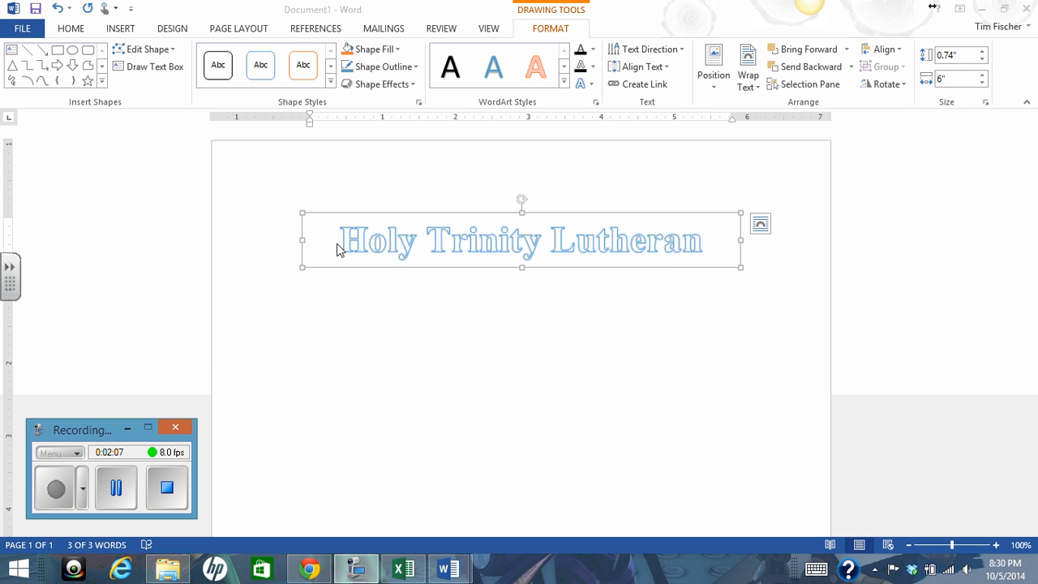
Review the WordArt's font formatting and its text wrapping options
{"action": "left_click", "coordinate": [81, 26]}
{"action": "left_click", "coordinate": [63, 30]}
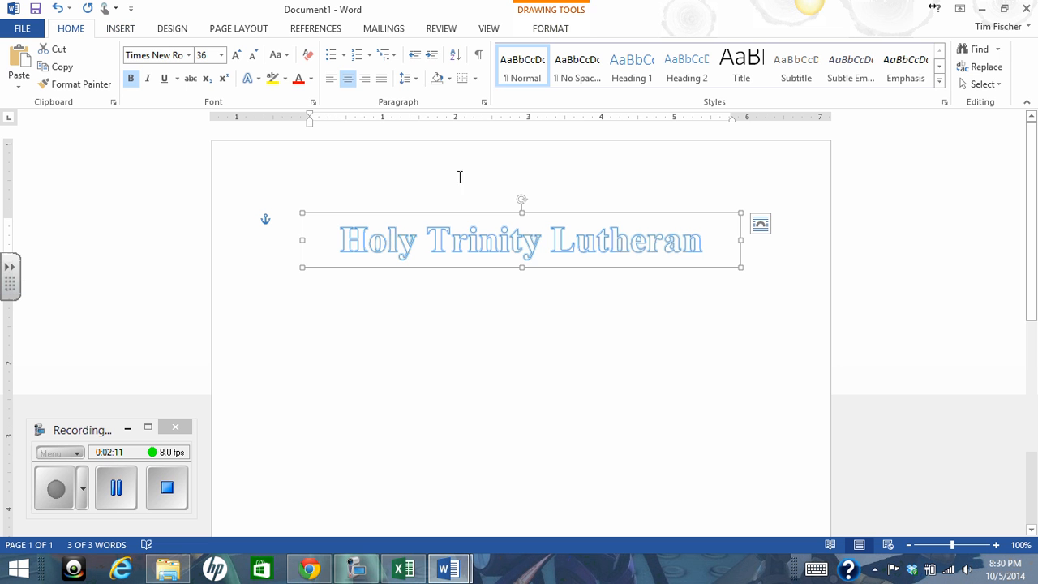
{"action": "left_click", "coordinate": [719, 241]}
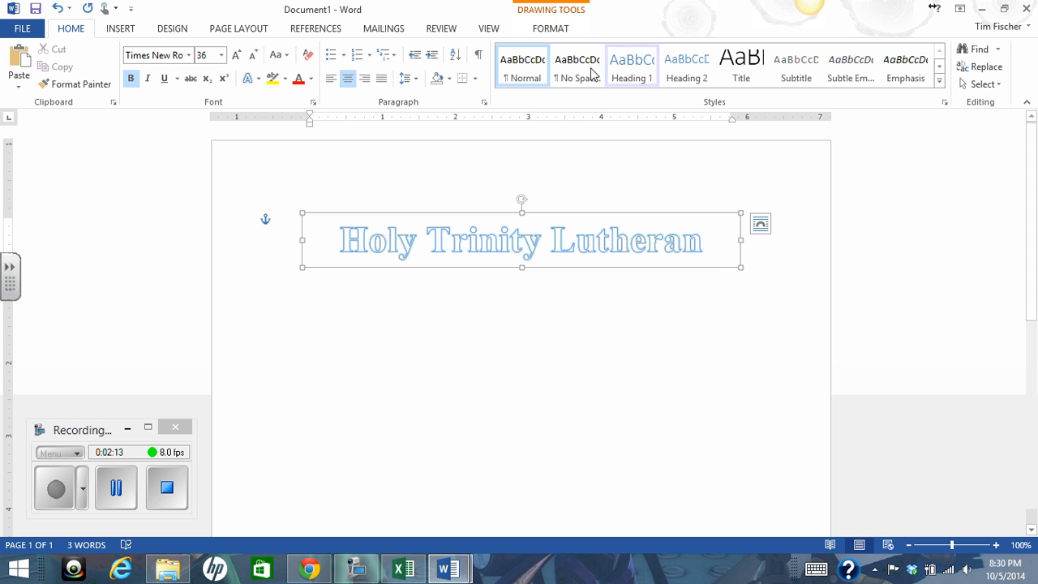
{"action": "left_click", "coordinate": [550, 30]}
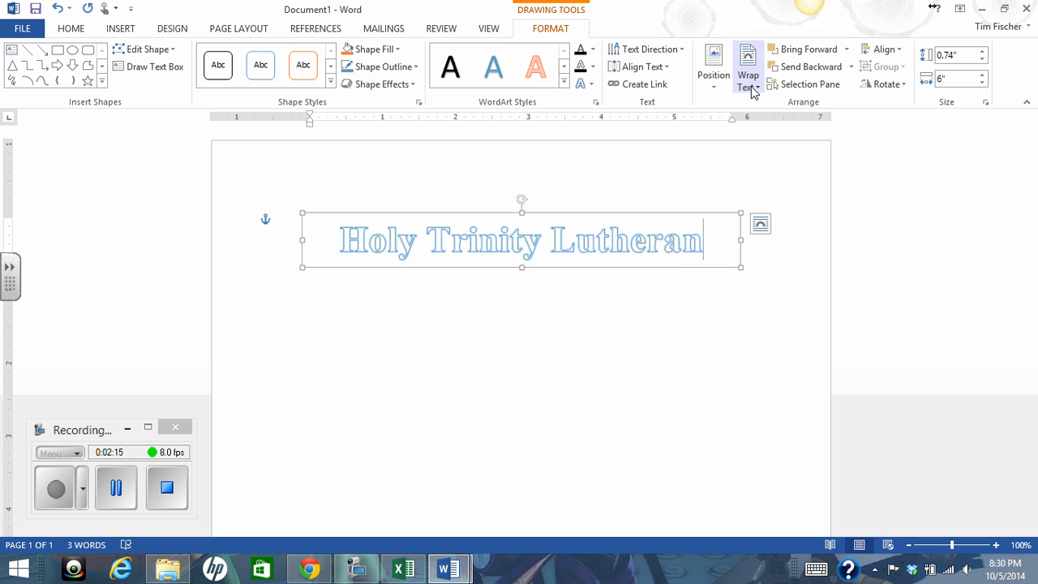
{"action": "left_click", "coordinate": [751, 87]}
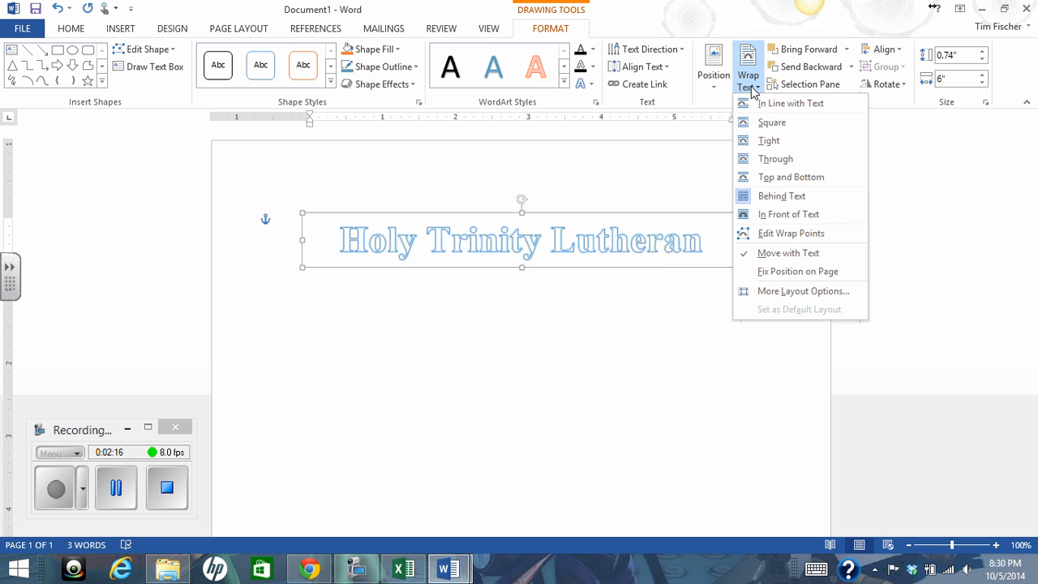
{"action": "left_click", "coordinate": [658, 245]}
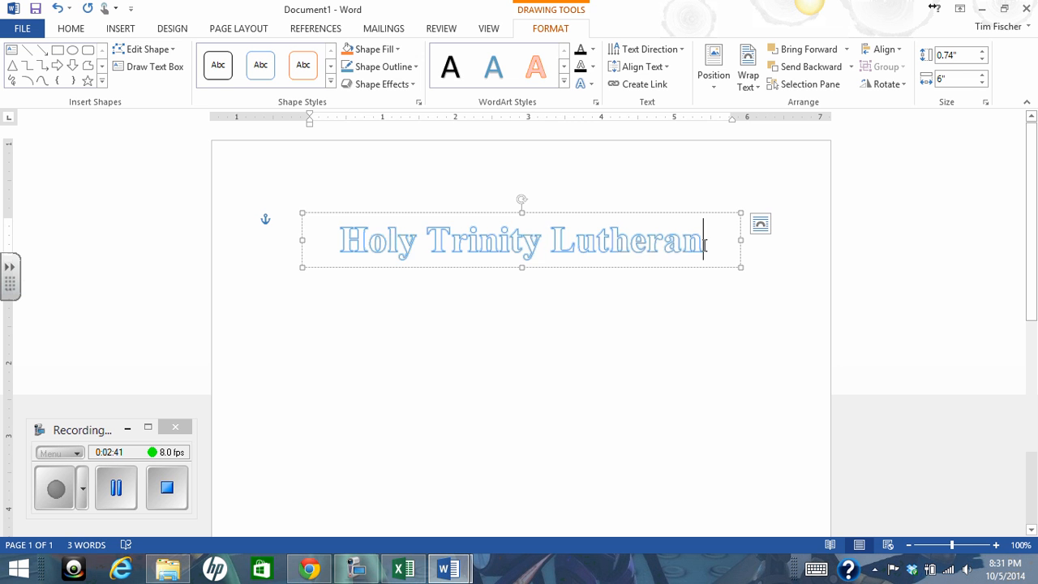
Select the whole "Holy Trinity Lutheran" WordArt text and open its detailed text effects formatting options
{"action": "left_click_drag", "start_coordinate": [706, 241], "coordinate": [329, 243]}
{"action": "key", "text": "Escape"}
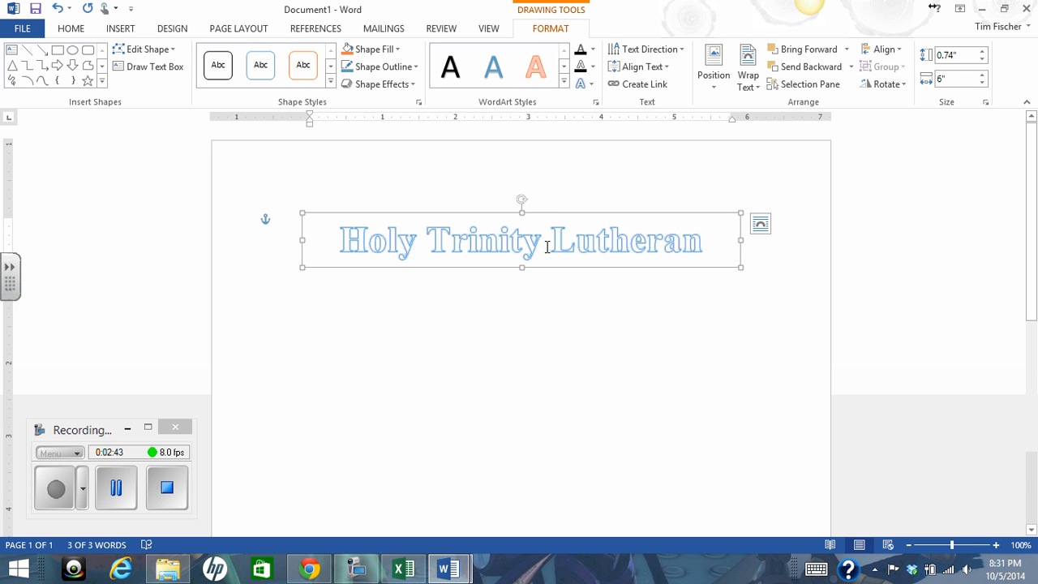
{"action": "left_click", "coordinate": [597, 105]}
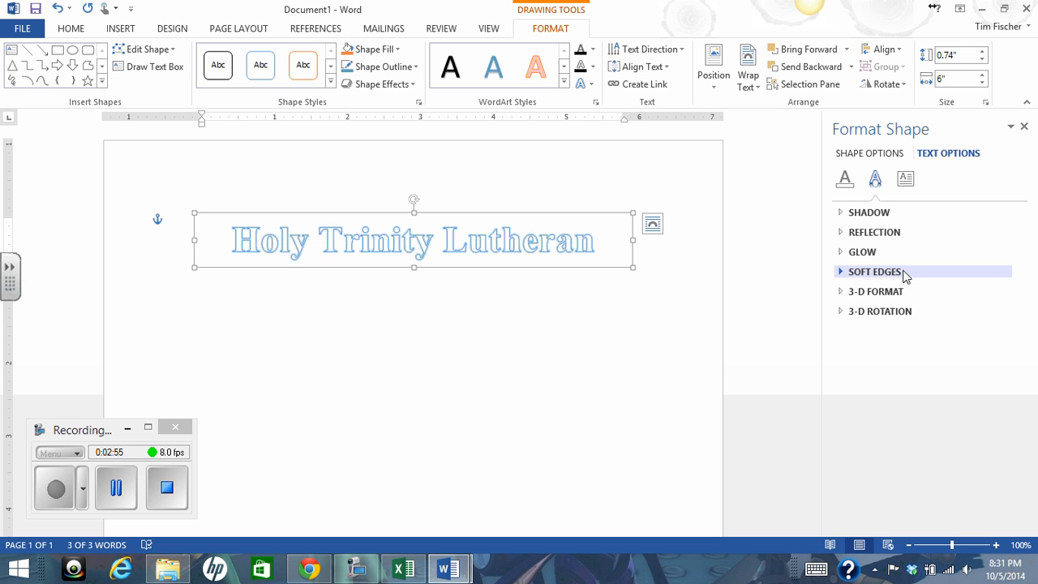
{"action": "left_click", "coordinate": [116, 488]}
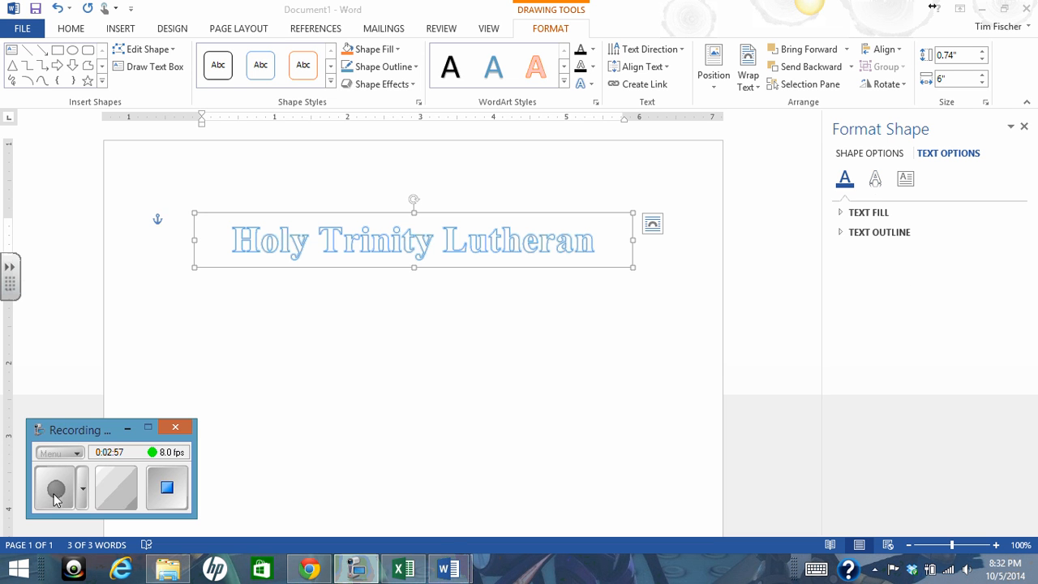
Apply a linear gradient fill to the WordArt text
{"action": "left_click", "coordinate": [876, 184]}
{"action": "left_click", "coordinate": [876, 185]}
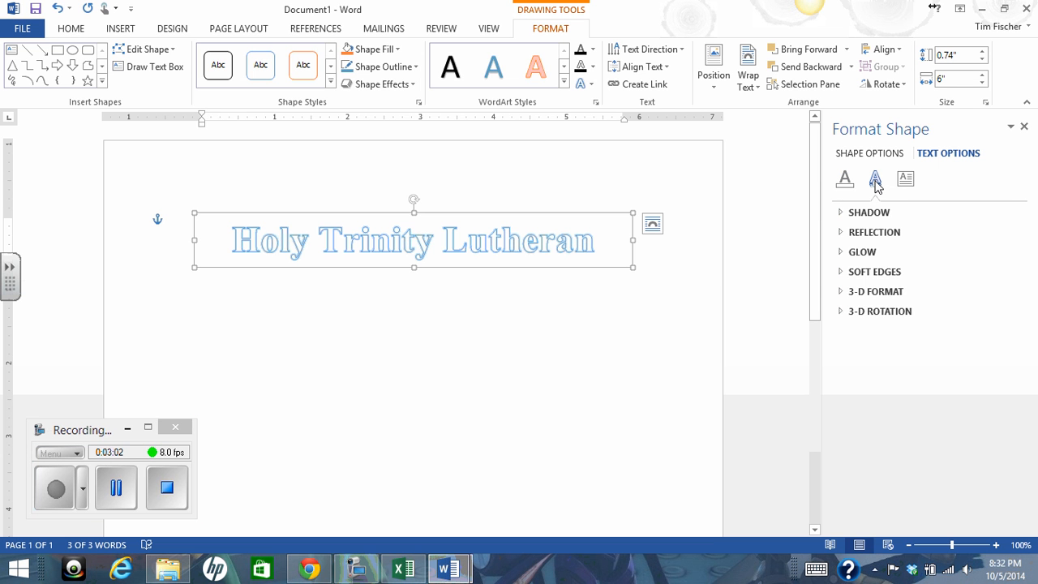
{"action": "left_click", "coordinate": [845, 183]}
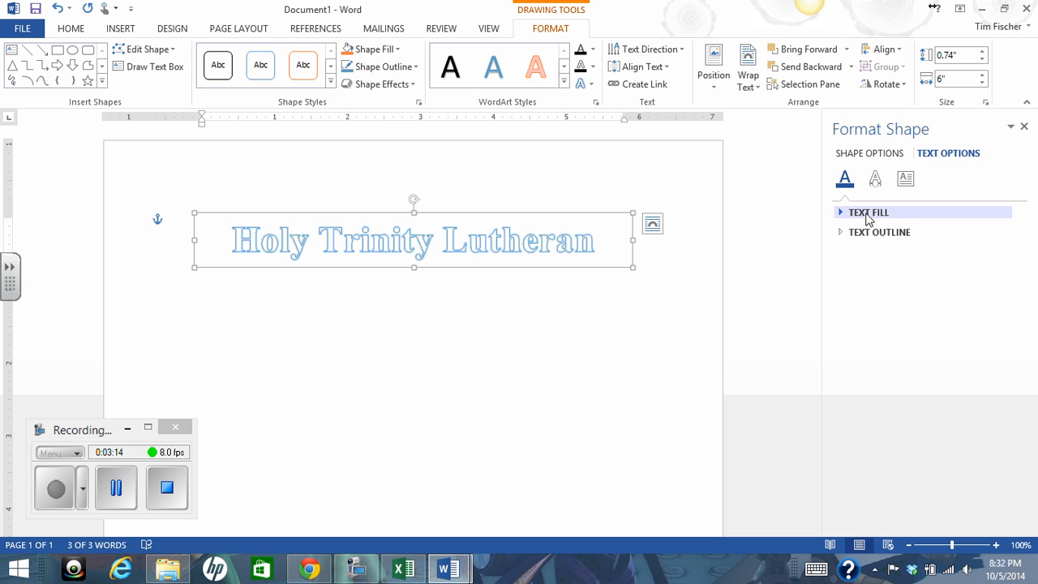
{"action": "left_click", "coordinate": [867, 213]}
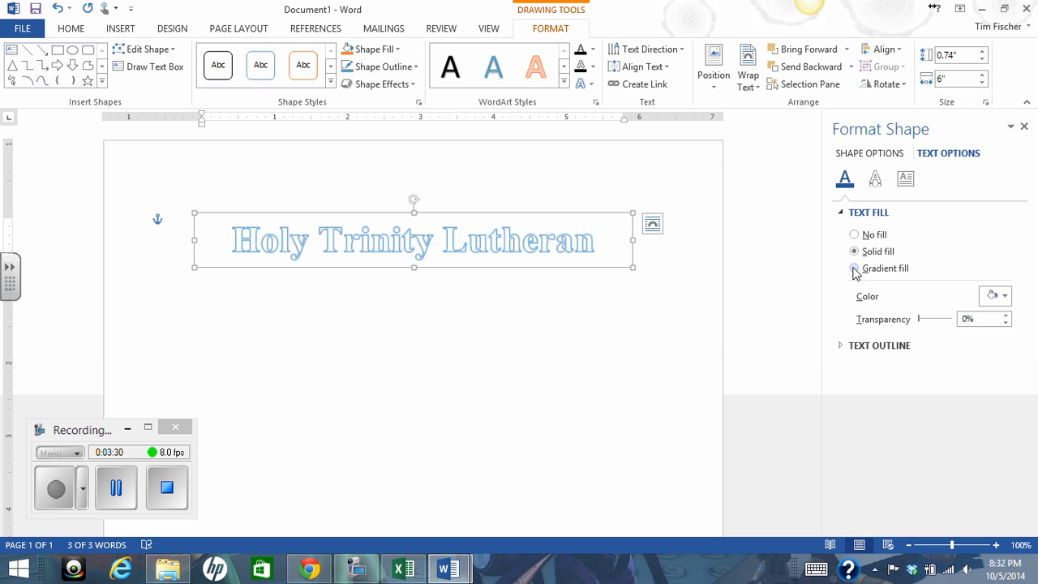
{"action": "left_click", "coordinate": [854, 269]}
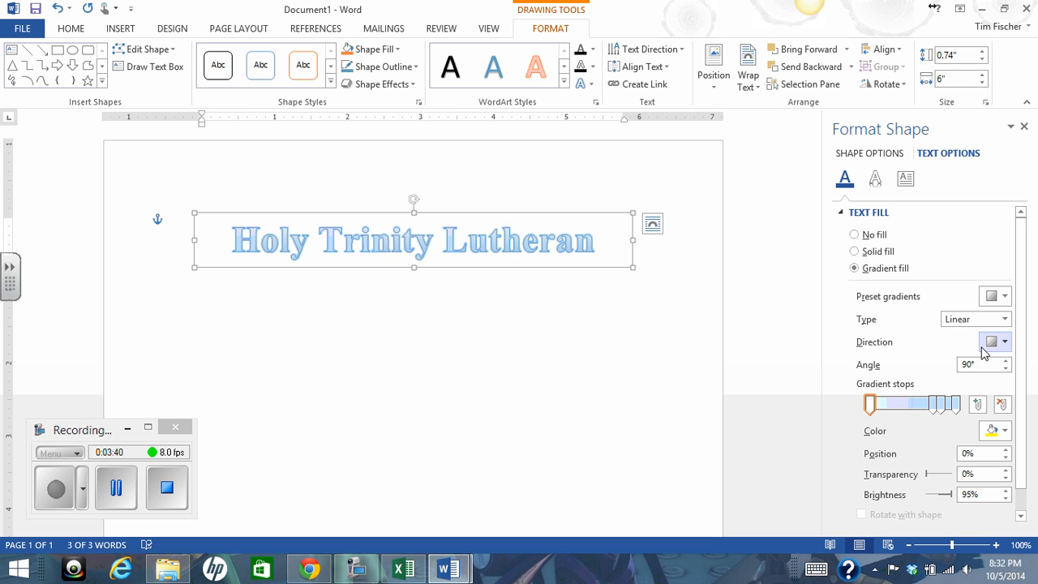
{"action": "left_click", "coordinate": [1005, 320]}
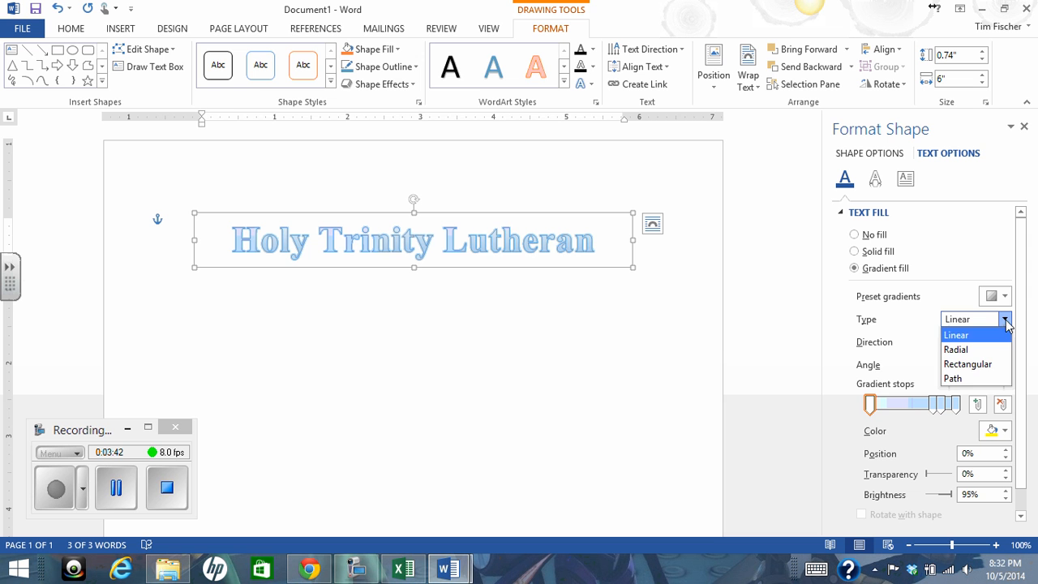
{"action": "left_click", "coordinate": [1006, 321]}
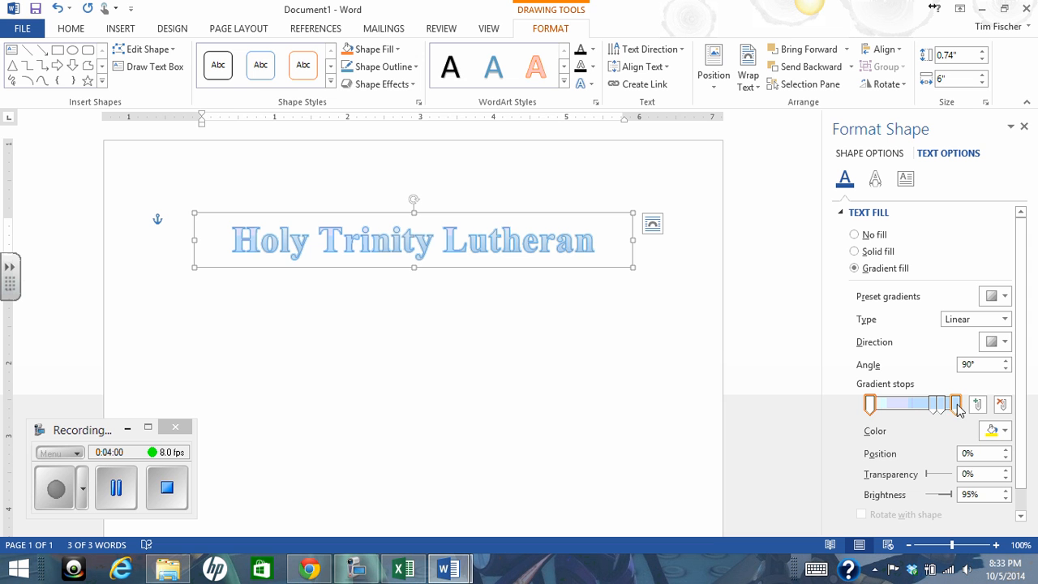
Color the first gradient stop of the text fill yellow and the last stop black
{"action": "left_click", "coordinate": [869, 406]}
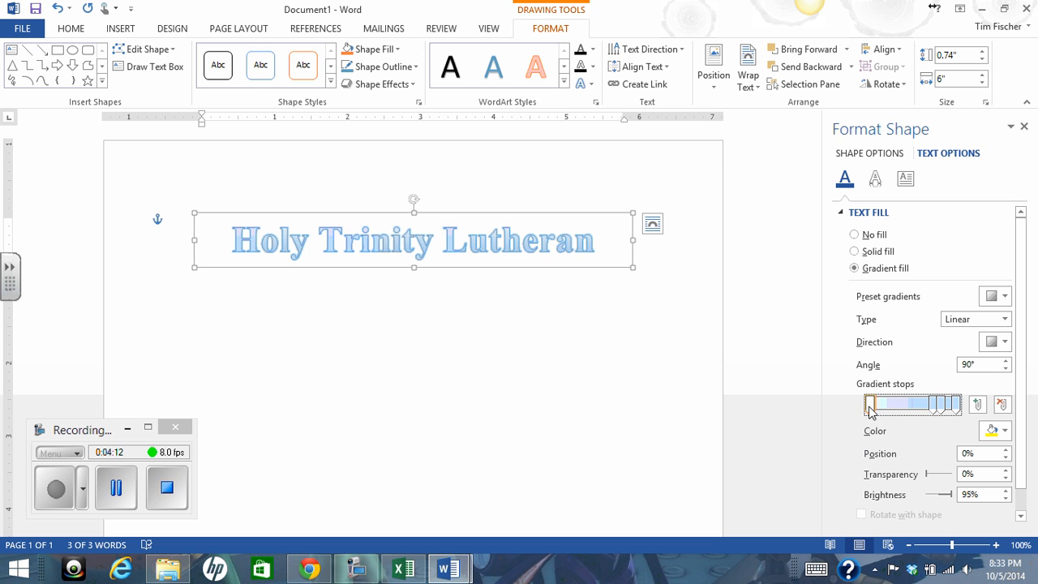
{"action": "left_click", "coordinate": [1003, 431]}
{"action": "left_click", "coordinate": [950, 398]}
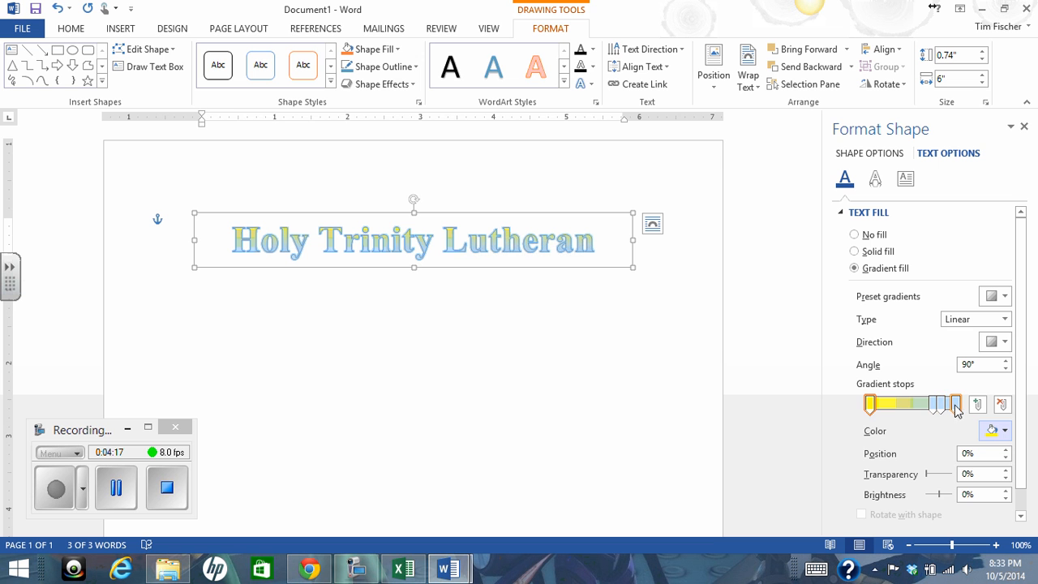
{"action": "left_click", "coordinate": [956, 403]}
{"action": "left_click", "coordinate": [1005, 432]}
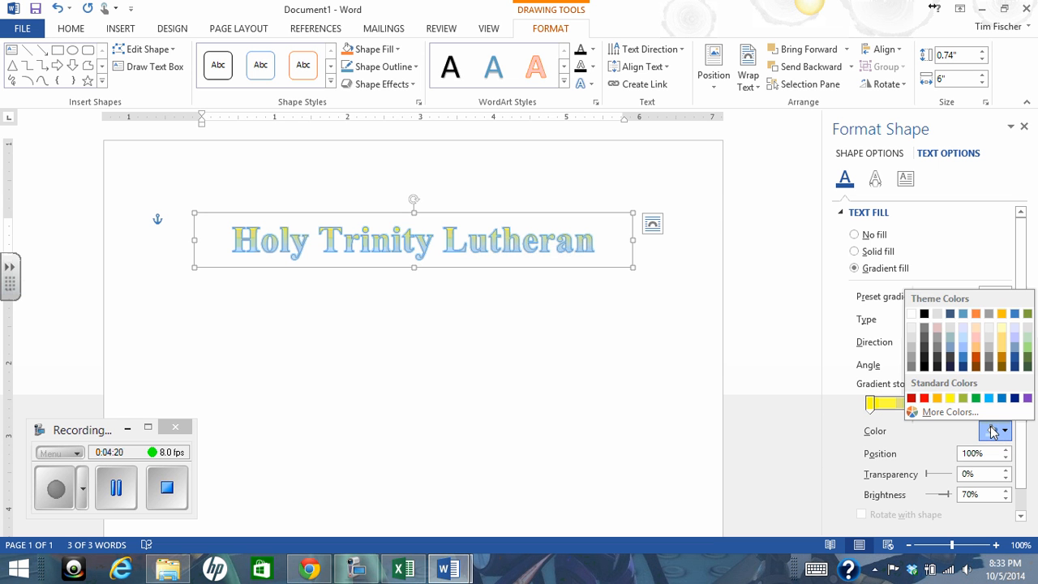
{"action": "left_click", "coordinate": [925, 314]}
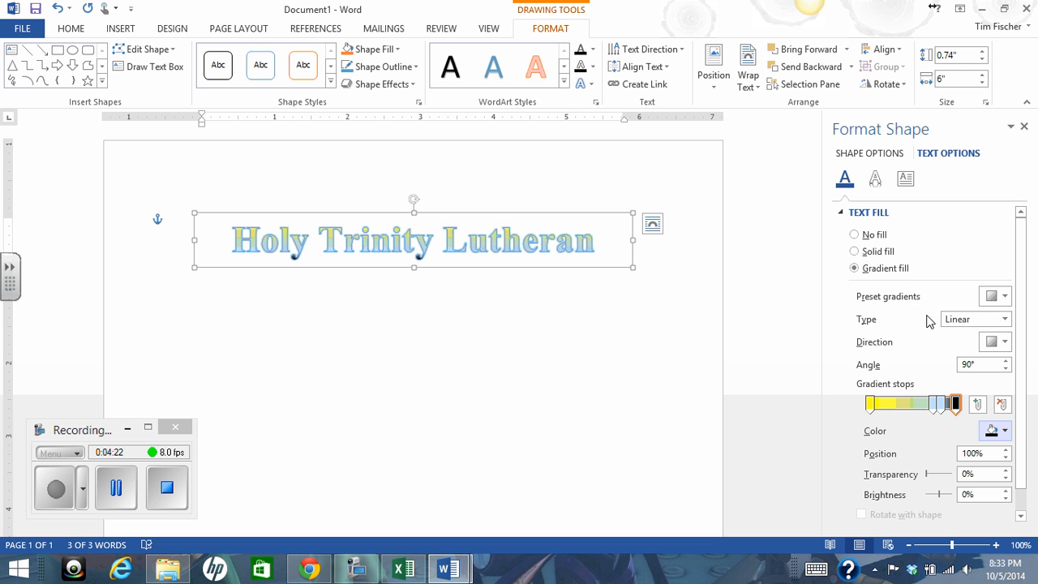
Remove the two intermediate light blue gradient stops from the text fill
{"action": "left_click", "coordinate": [940, 405]}
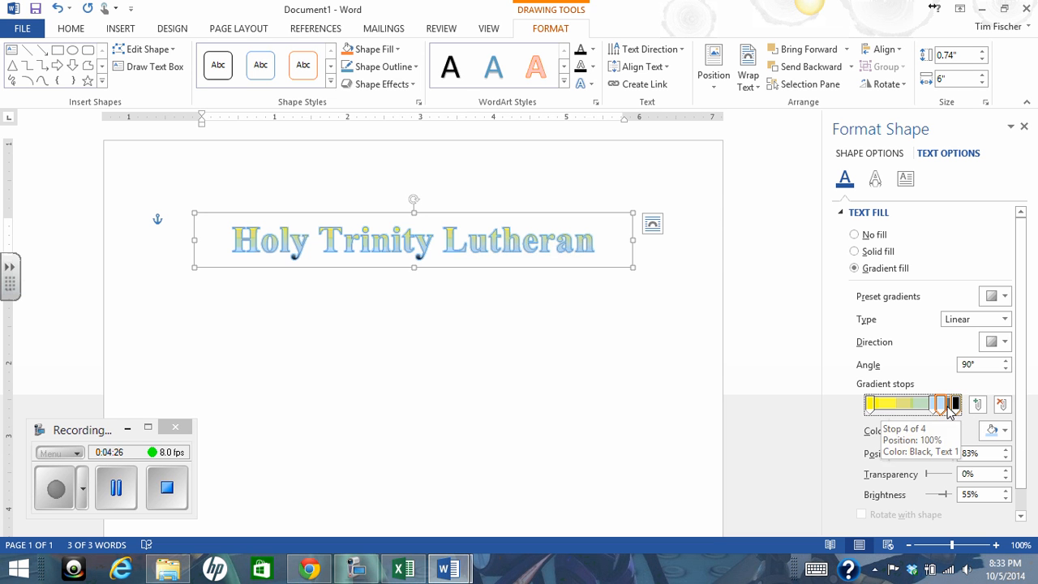
{"action": "left_click", "coordinate": [1001, 404]}
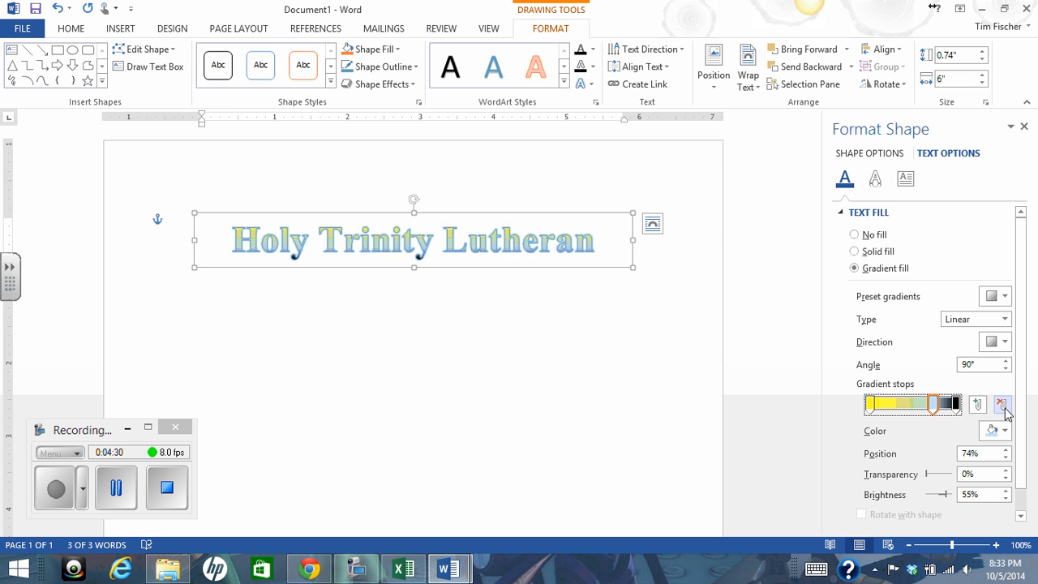
{"action": "left_click", "coordinate": [1004, 407]}
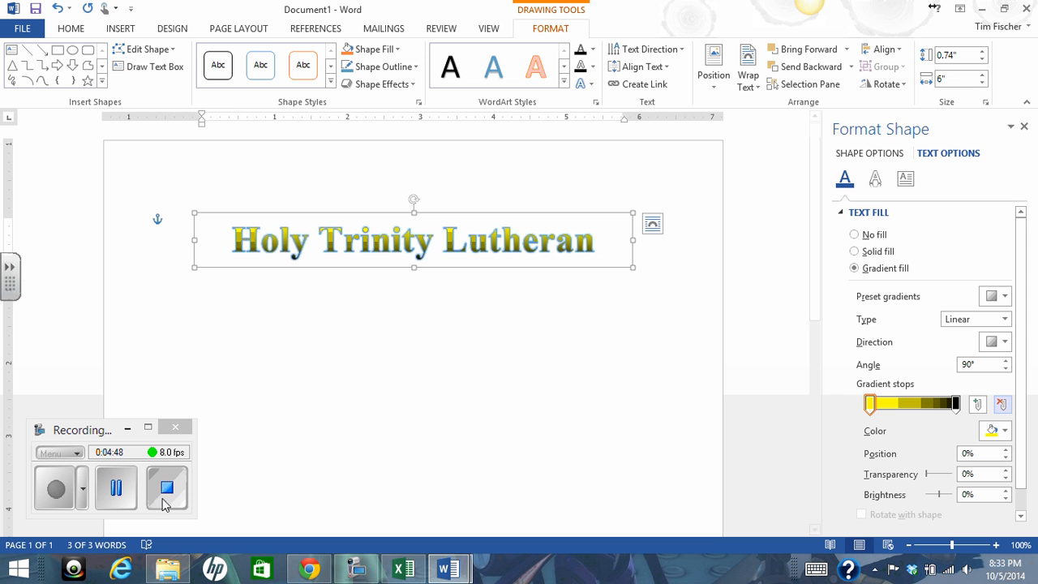
{"action": "left_click", "coordinate": [119, 496]}
{"action": "left_click", "coordinate": [52, 494]}
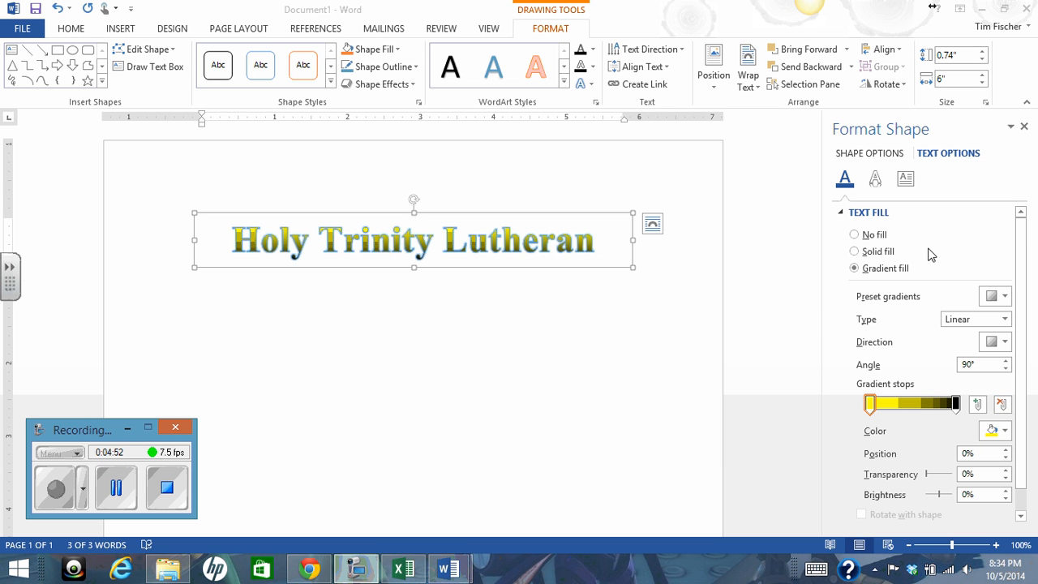
Set the solid outline of the WordArt text to black
{"action": "left_click", "coordinate": [1025, 289]}
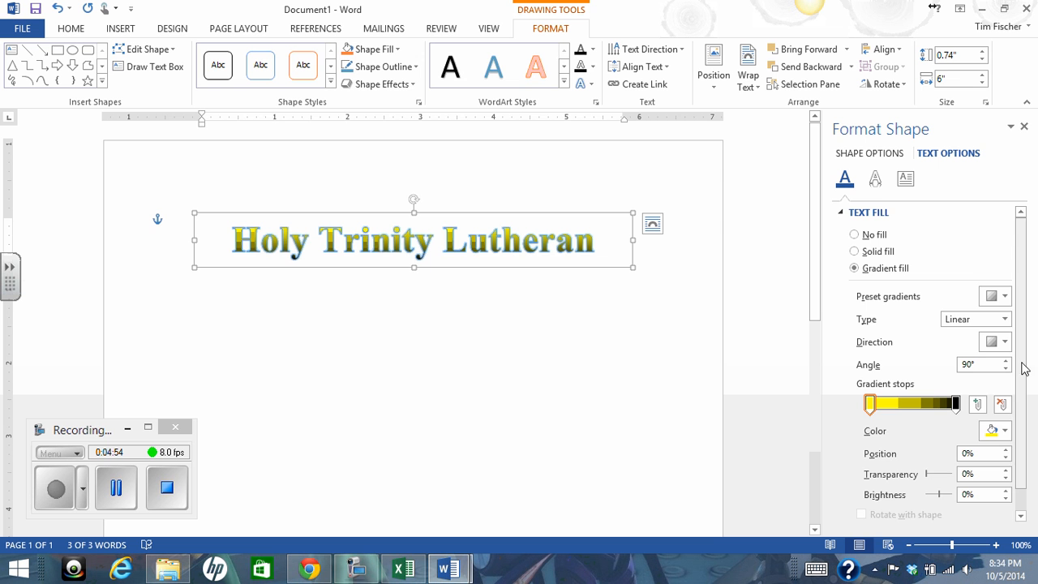
{"action": "left_click_drag", "start_coordinate": [1024, 368], "coordinate": [1022, 413]}
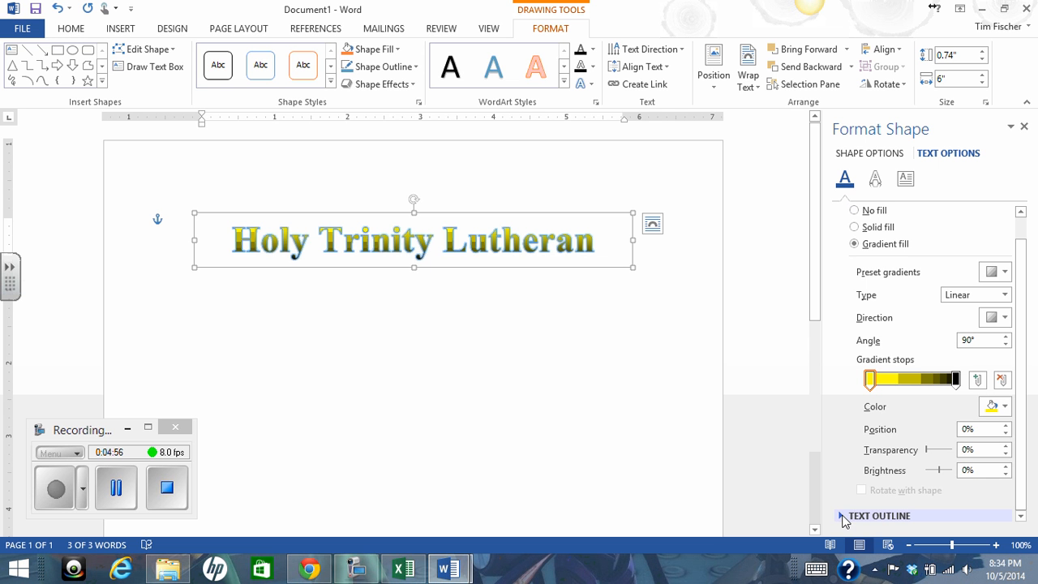
{"action": "left_click", "coordinate": [844, 517]}
{"action": "left_click_drag", "start_coordinate": [1017, 348], "coordinate": [1022, 460]}
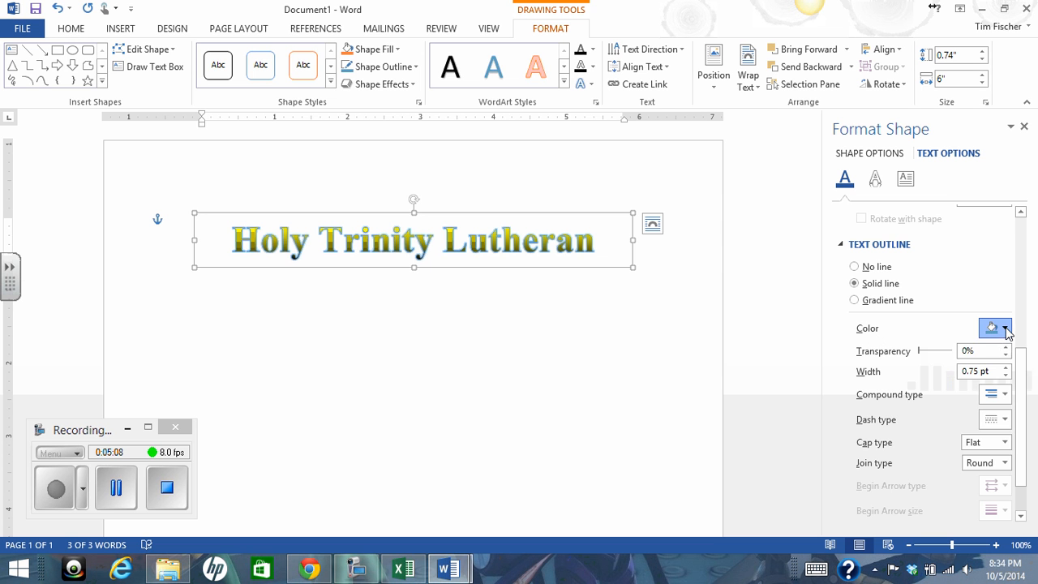
{"action": "left_click", "coordinate": [1006, 329]}
{"action": "left_click", "coordinate": [924, 364]}
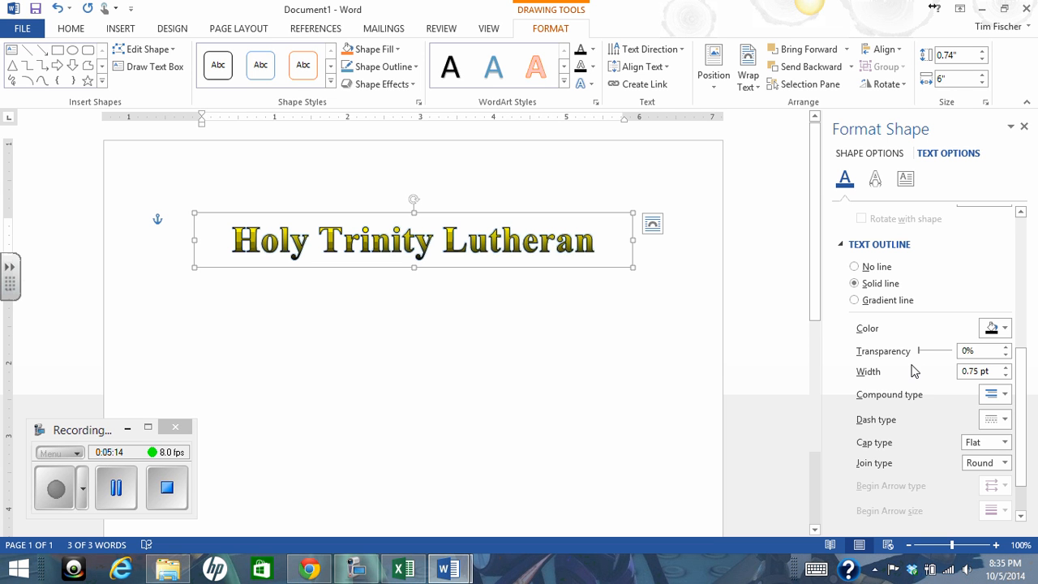
Browse the outline's dash types and try a 1 pt outline width before returning it to 0.75 pt
{"action": "left_click", "coordinate": [1005, 420]}
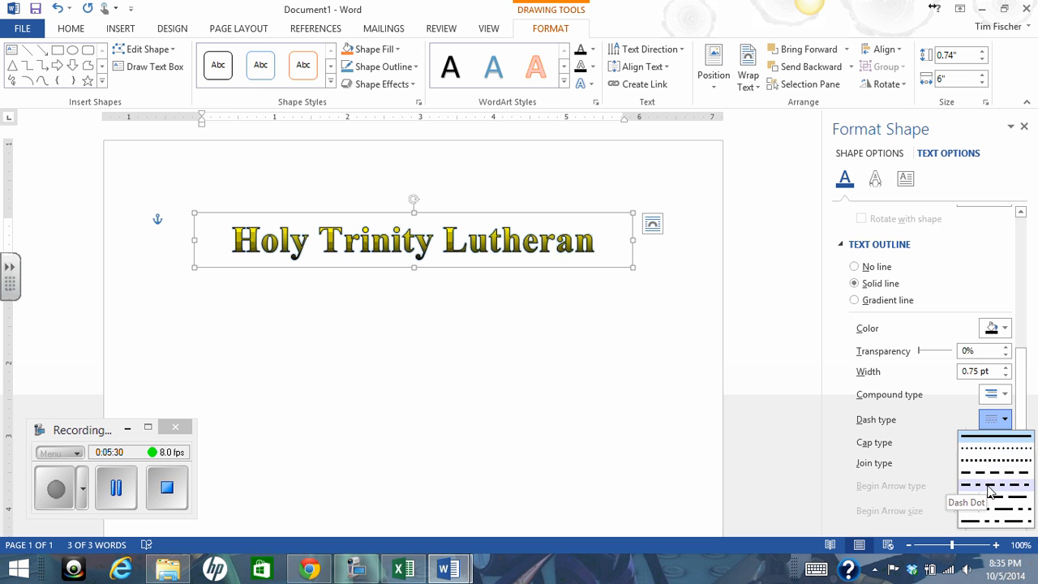
{"action": "left_click", "coordinate": [837, 429]}
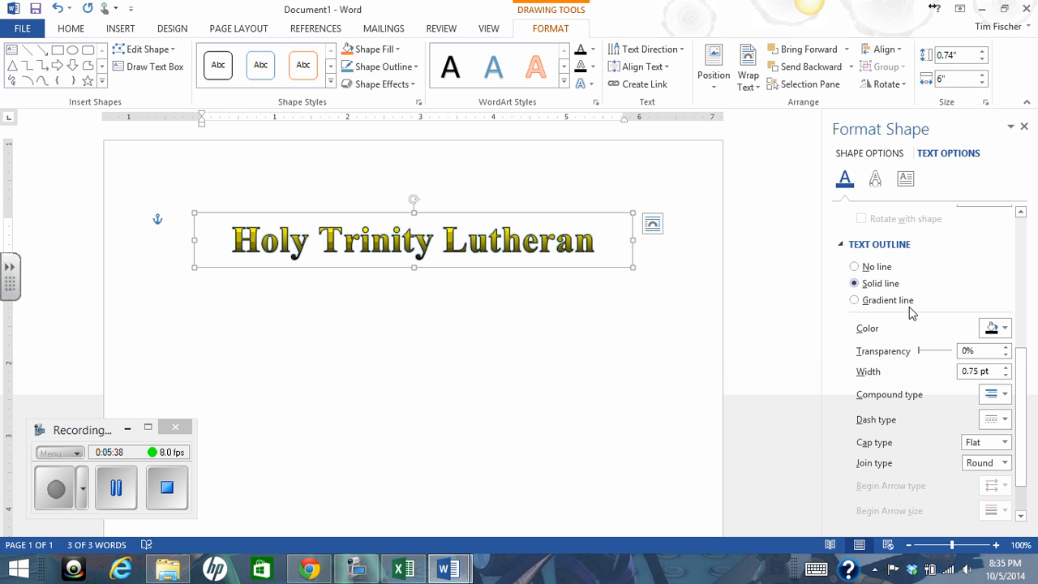
{"action": "left_click", "coordinate": [1006, 368]}
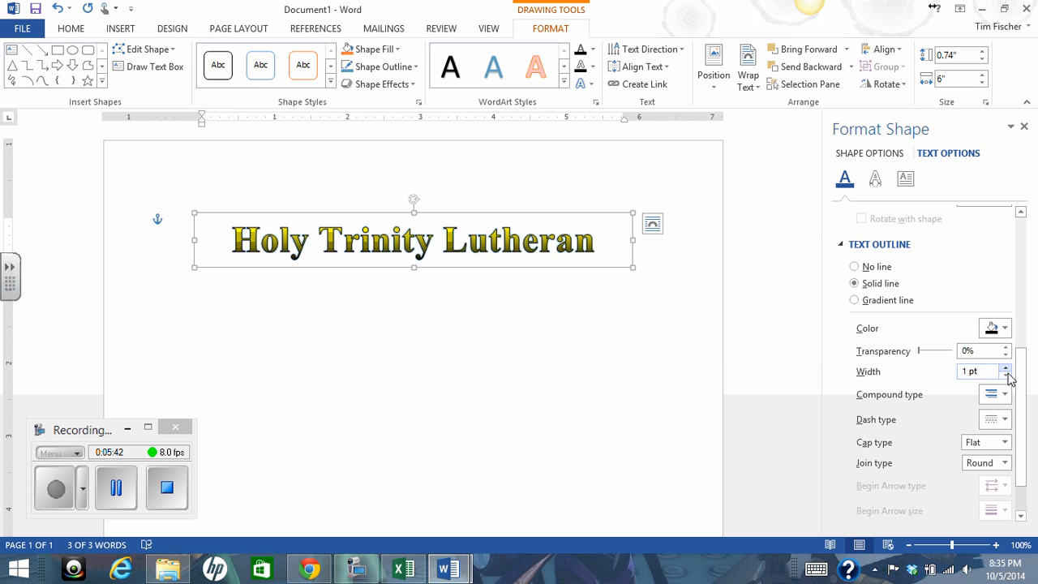
{"action": "left_click", "coordinate": [1006, 375]}
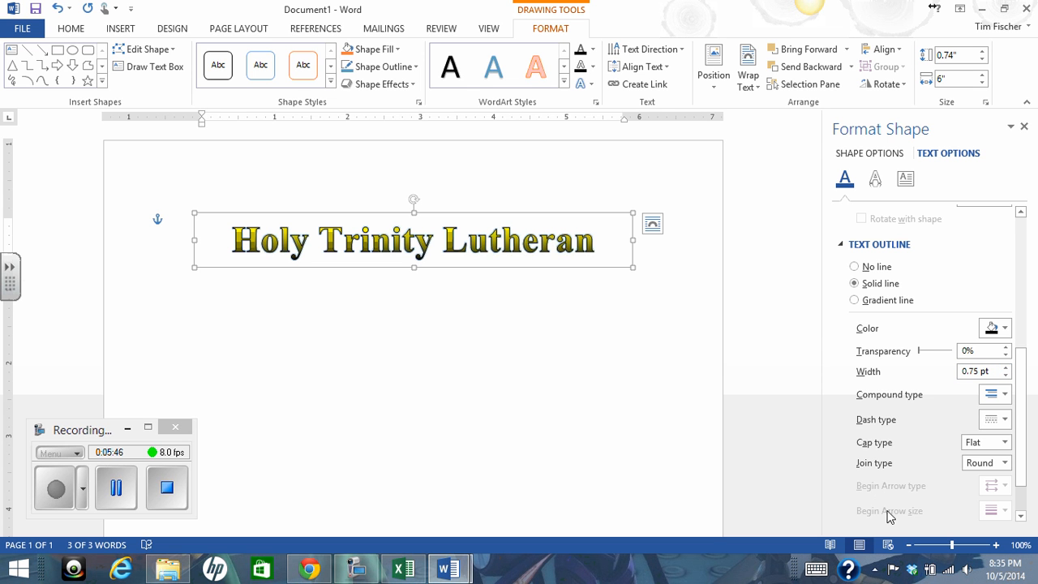
Apply the darker blue 8 pt glow preset to the "Holy Trinity Lutheran" WordArt text
{"action": "double_click", "coordinate": [997, 545]}
{"action": "double_click", "coordinate": [996, 545]}
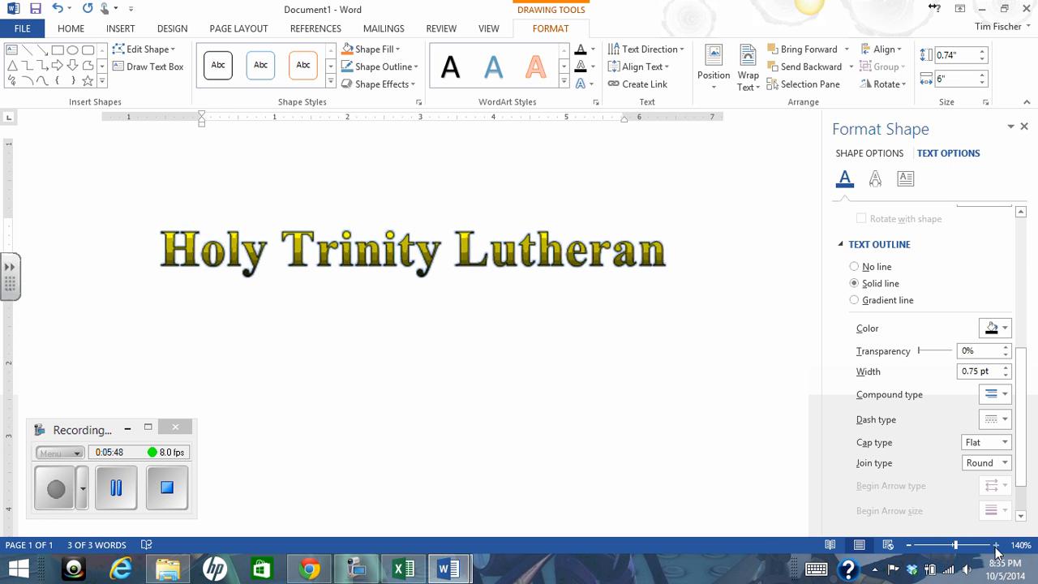
{"action": "double_click", "coordinate": [996, 545]}
{"action": "left_click", "coordinate": [997, 545]}
{"action": "double_click", "coordinate": [996, 545]}
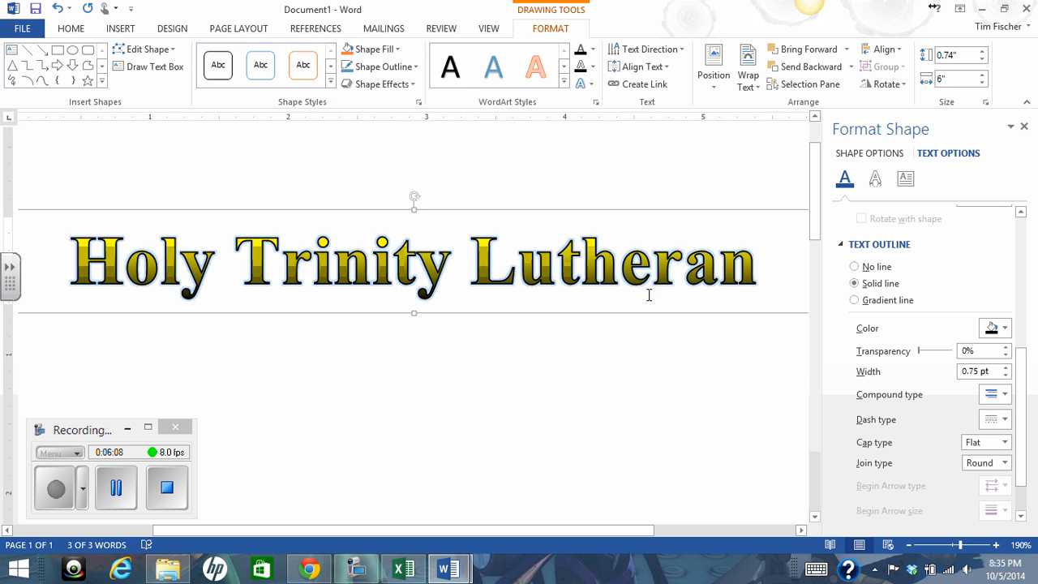
{"action": "left_click", "coordinate": [596, 103]}
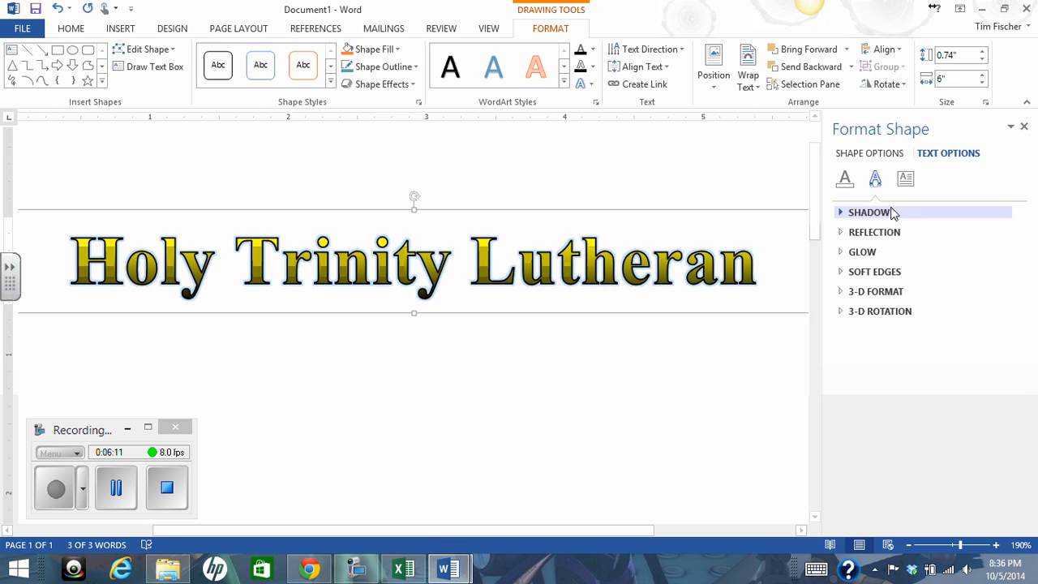
{"action": "left_click", "coordinate": [845, 179]}
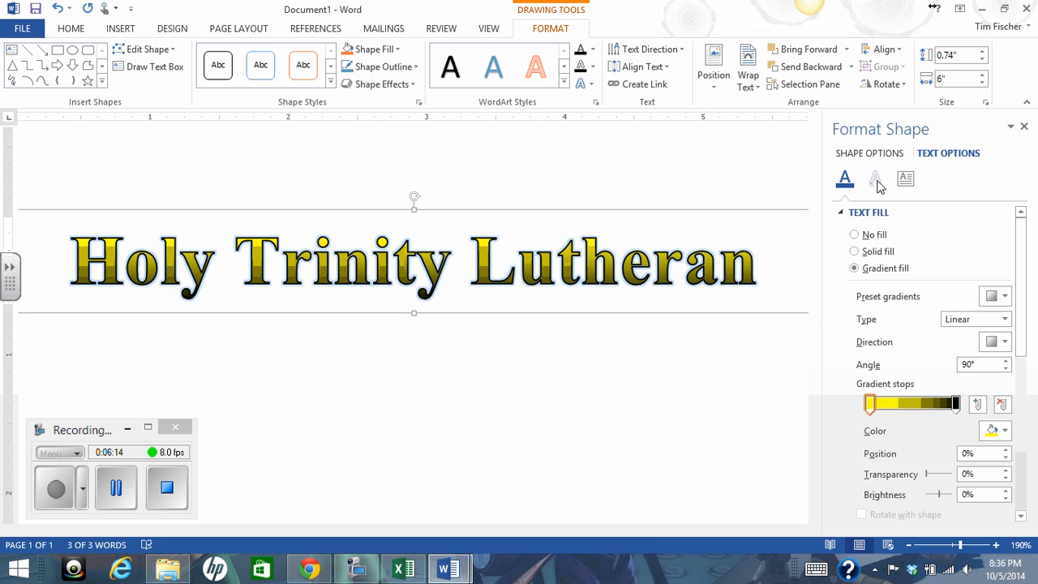
{"action": "left_click", "coordinate": [877, 185]}
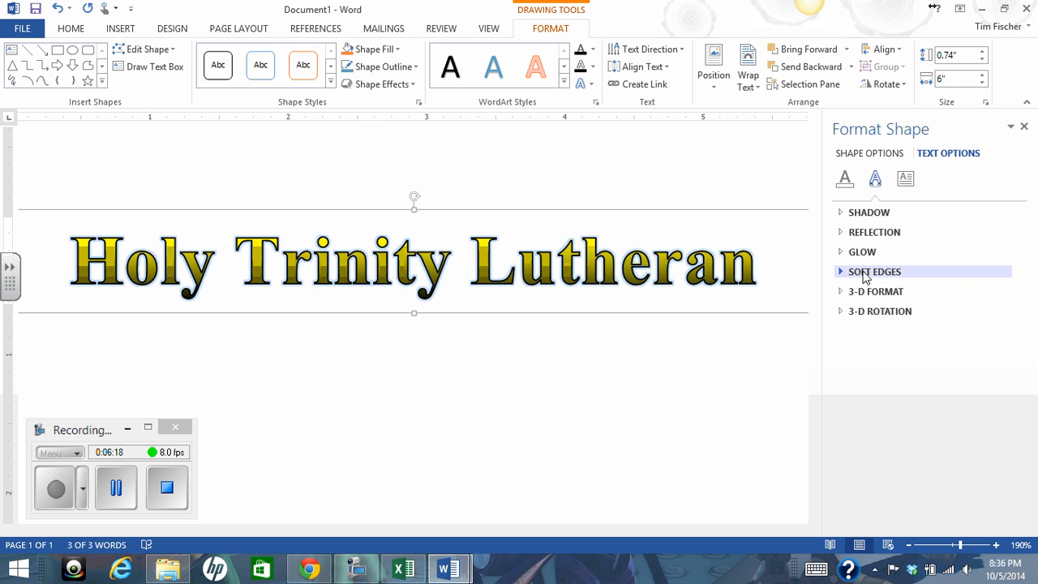
{"action": "left_click", "coordinate": [848, 253]}
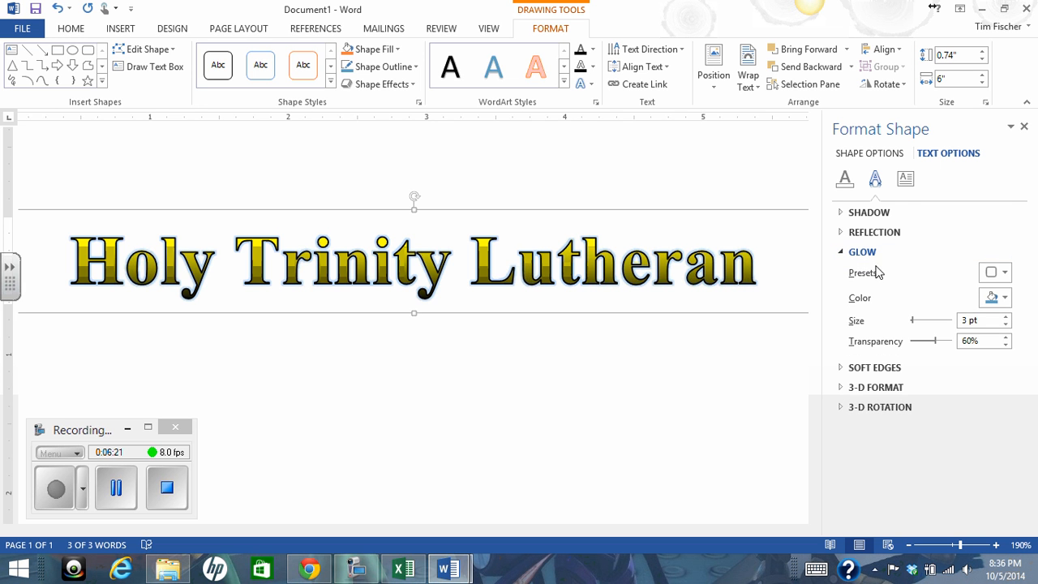
{"action": "left_click", "coordinate": [1005, 274]}
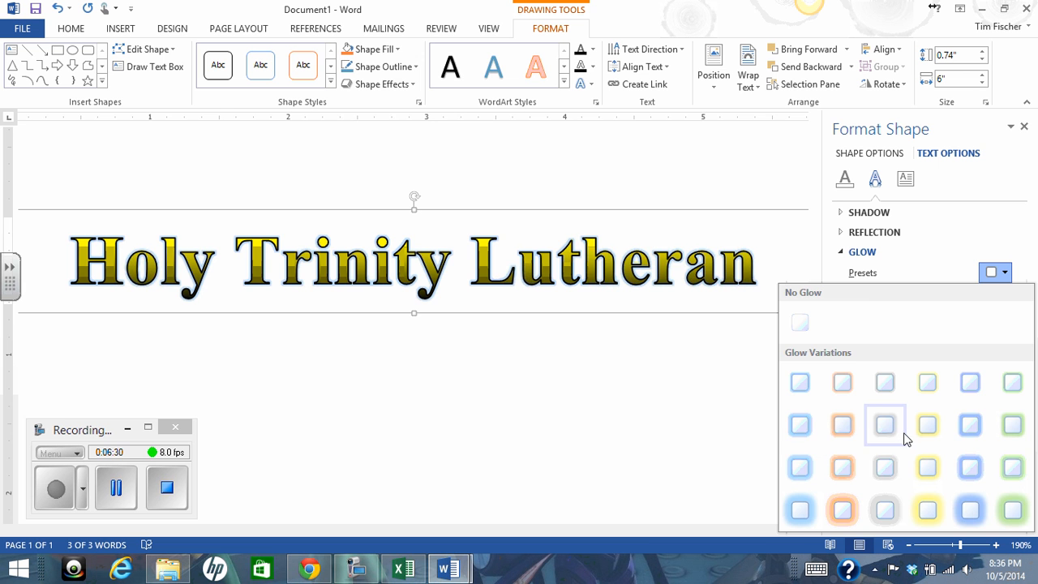
{"action": "left_click", "coordinate": [969, 429]}
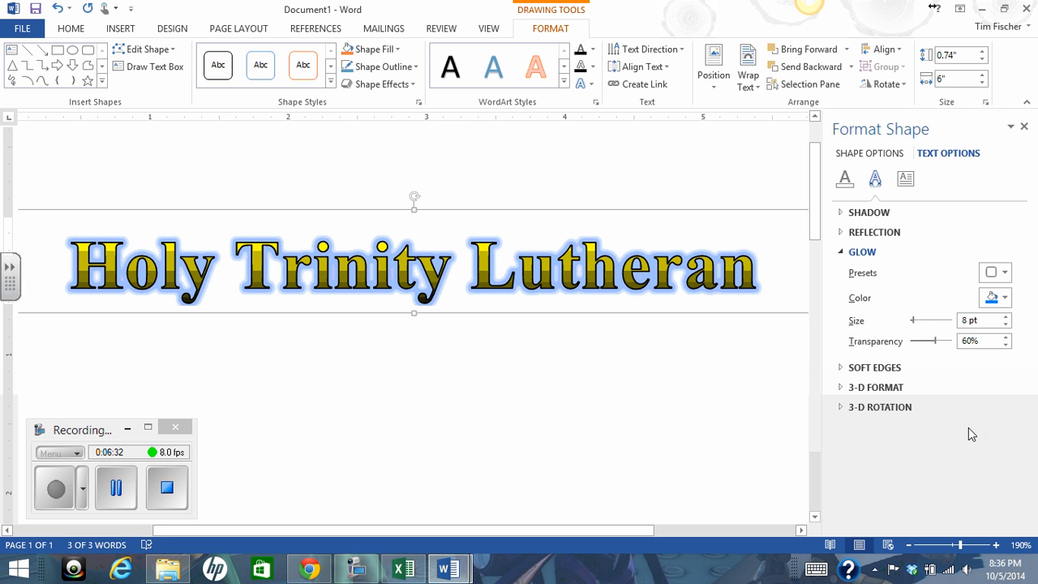
Try the 5 pt and 18 pt blue glow presets on the text and return to the 8 pt one
{"action": "left_click", "coordinate": [996, 273]}
{"action": "left_click", "coordinate": [971, 383]}
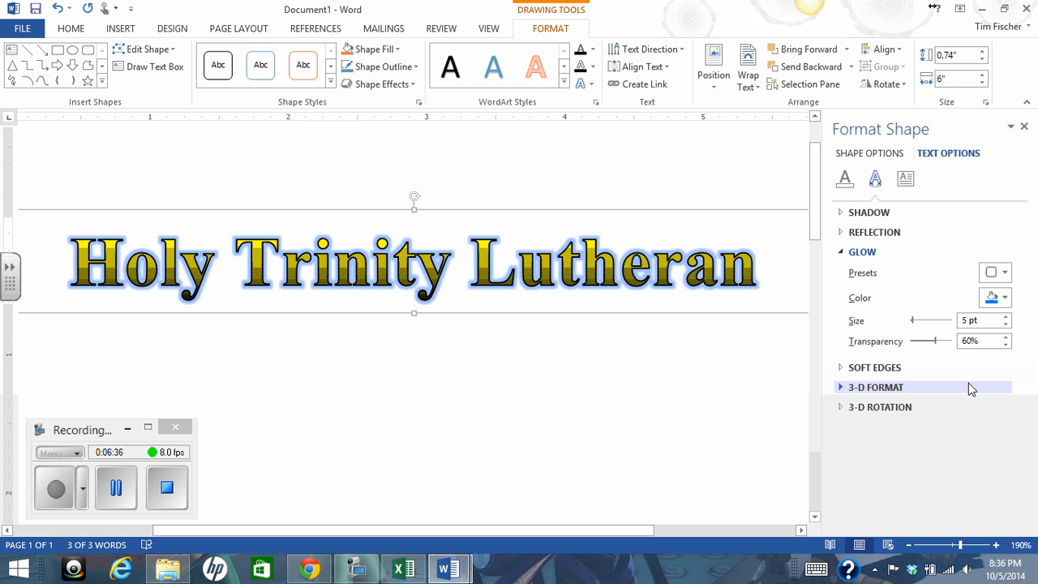
{"action": "left_click", "coordinate": [1004, 273]}
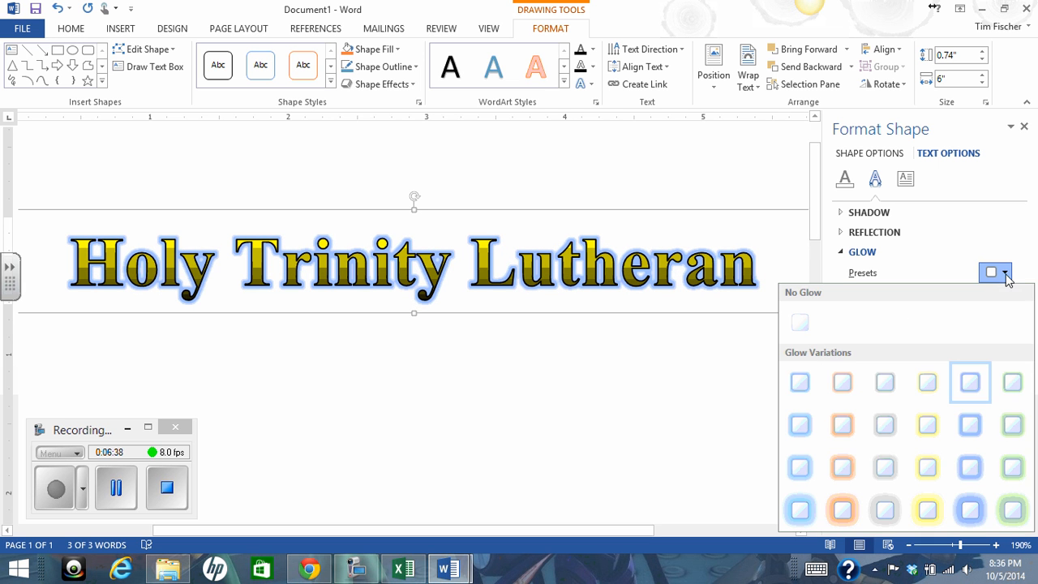
{"action": "left_click", "coordinate": [970, 510]}
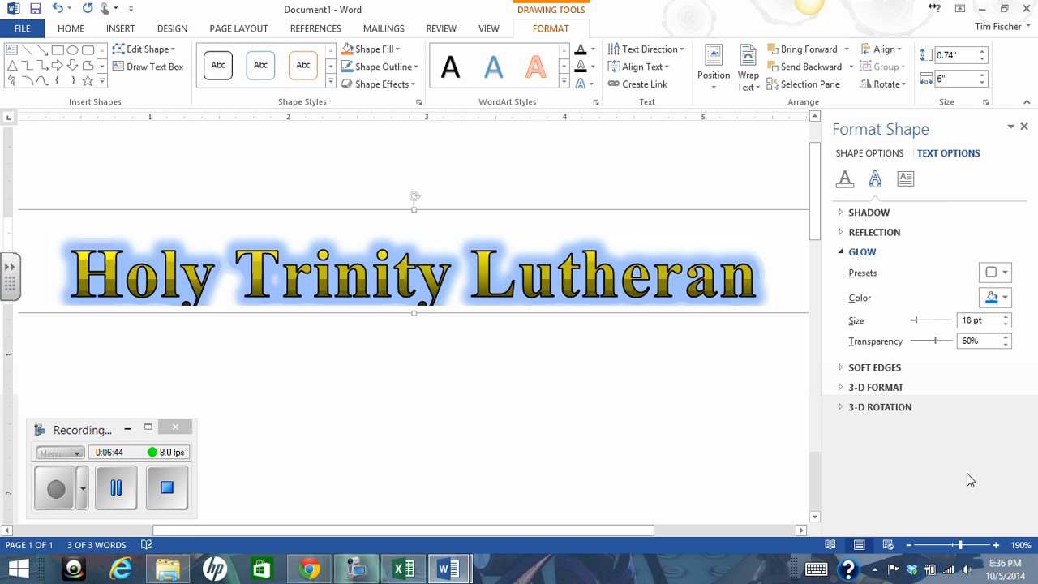
{"action": "left_click", "coordinate": [1004, 276]}
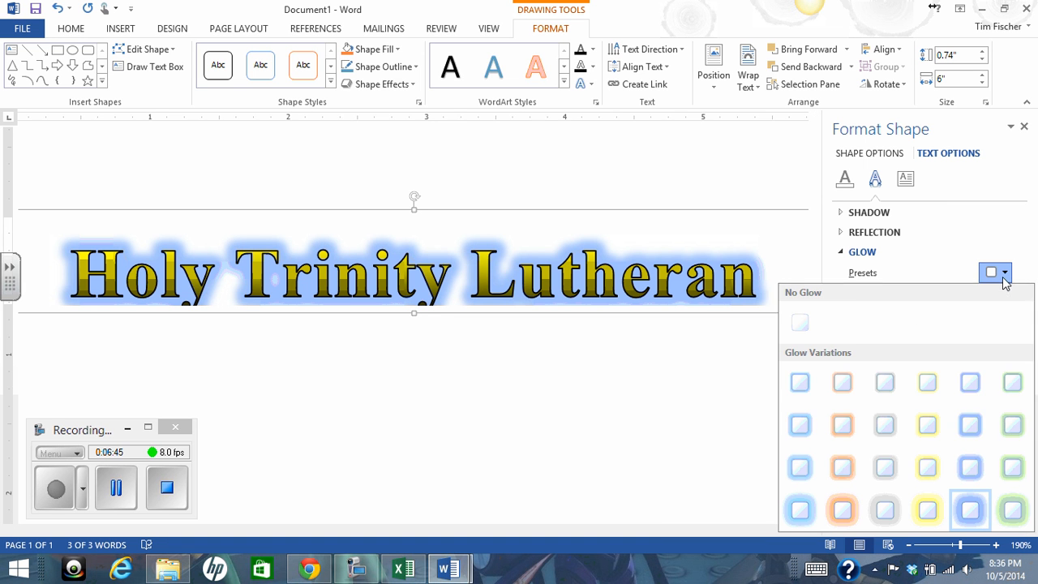
{"action": "left_click", "coordinate": [972, 426]}
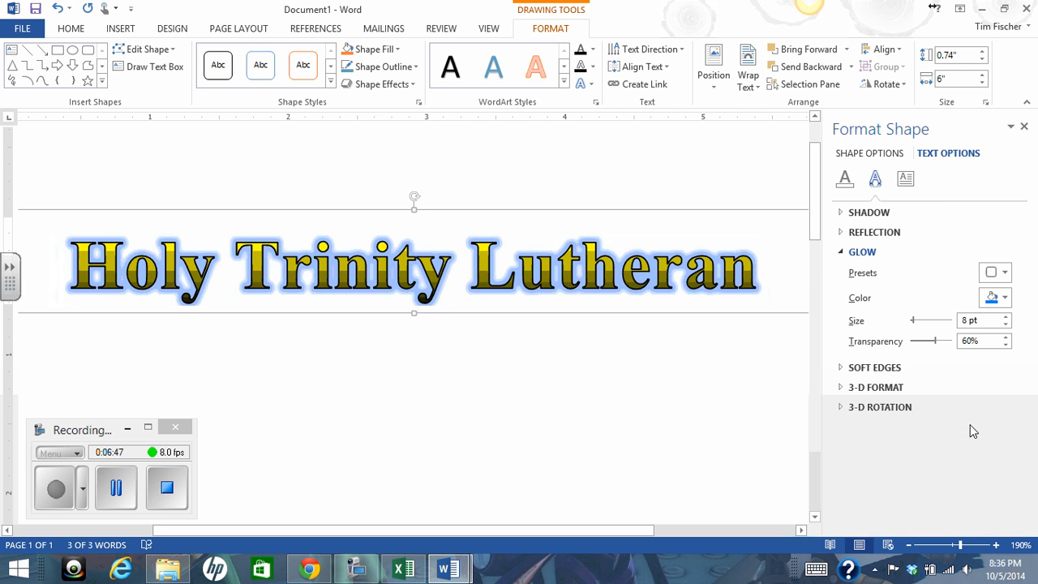
Change the color of the text glow to black
{"action": "left_click", "coordinate": [1005, 274]}
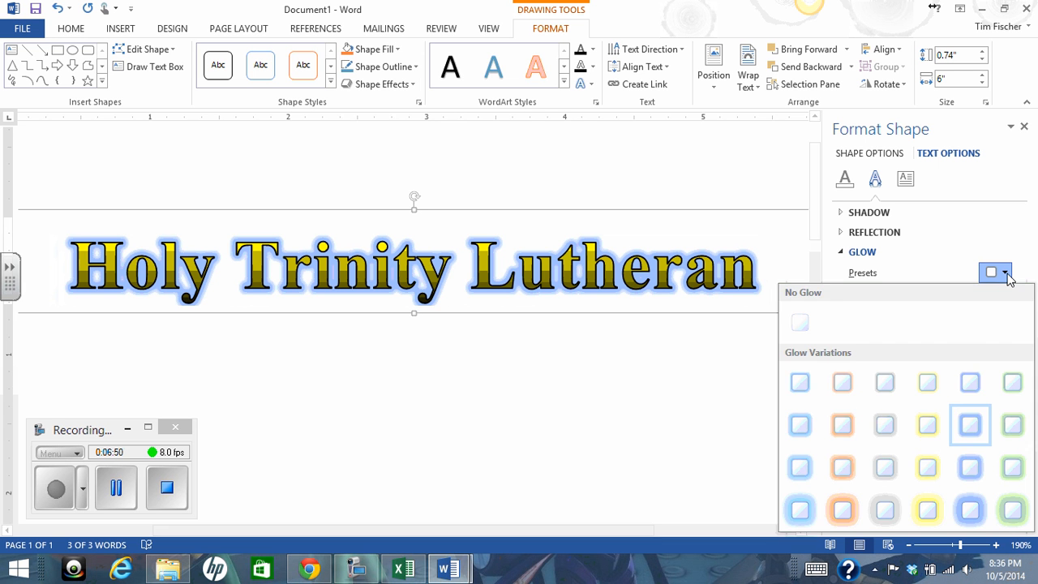
{"action": "left_click", "coordinate": [1008, 277]}
{"action": "left_click", "coordinate": [1006, 301]}
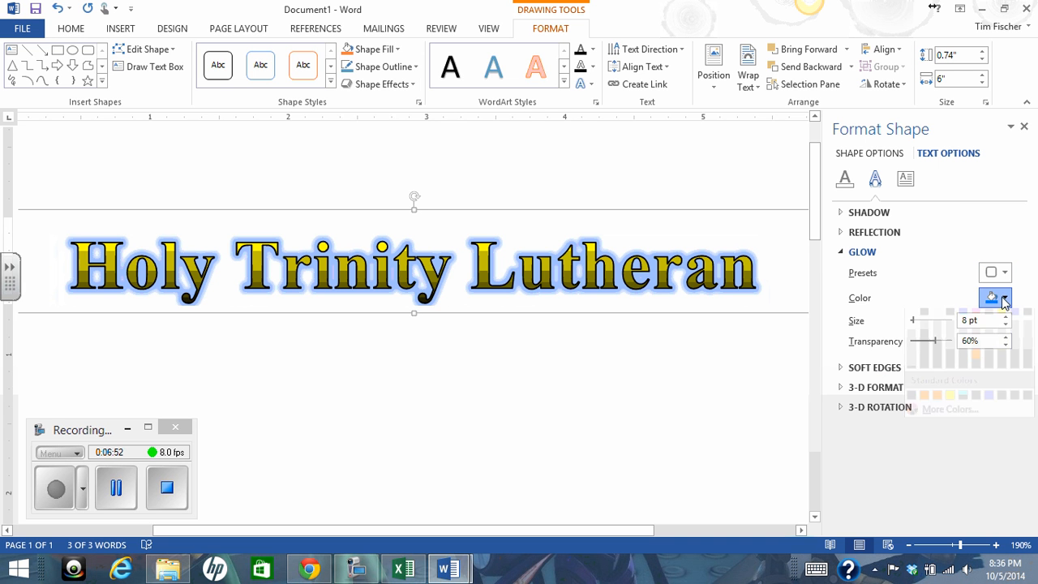
{"action": "left_click", "coordinate": [925, 333]}
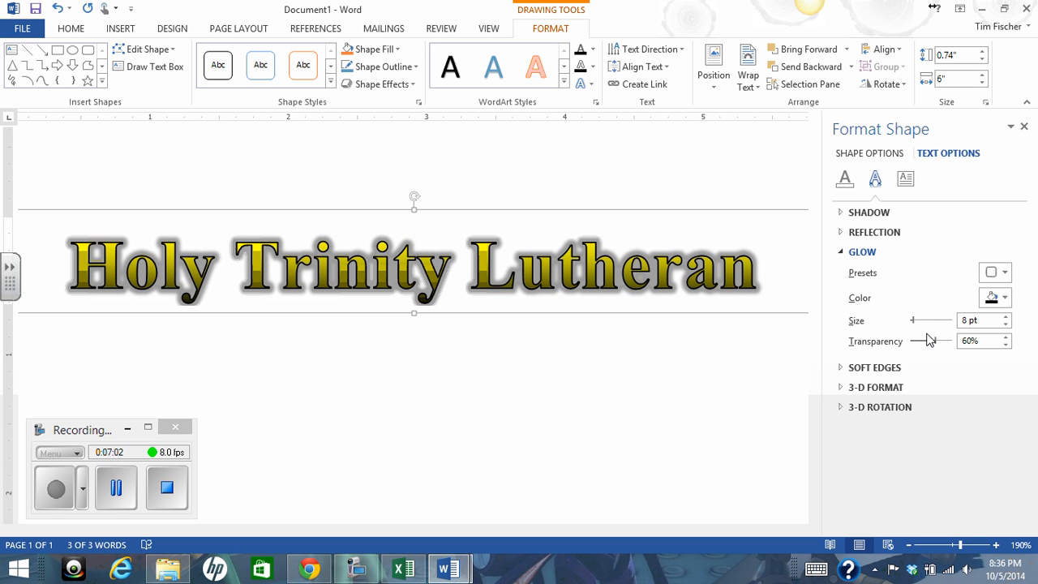
Examine the soft edges, reflection, shadow, 3-D format and 3-D rotation settings available for the WordArt text
{"action": "left_click", "coordinate": [853, 369]}
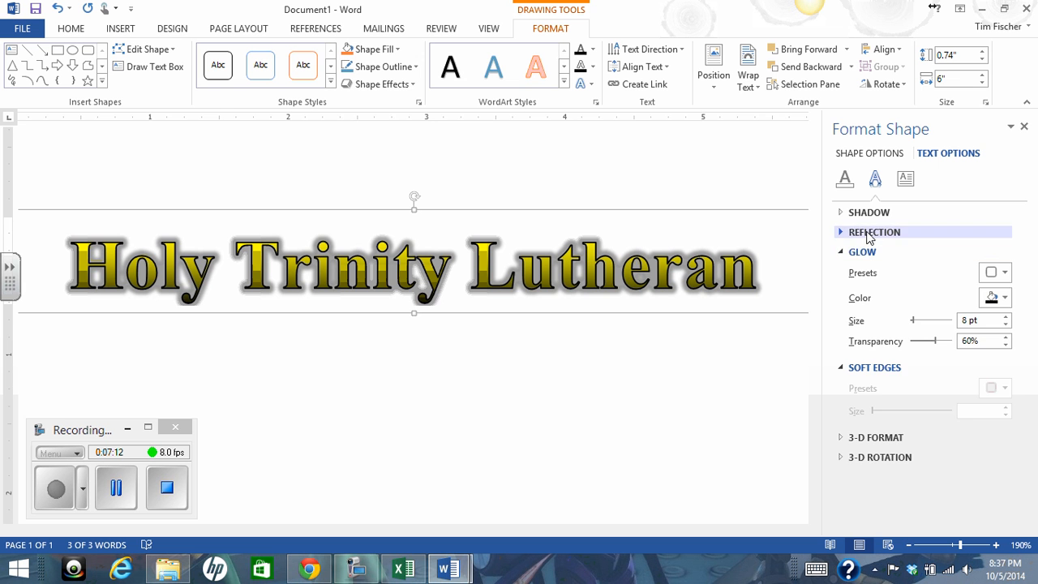
{"action": "left_click", "coordinate": [868, 233]}
{"action": "left_click", "coordinate": [868, 214]}
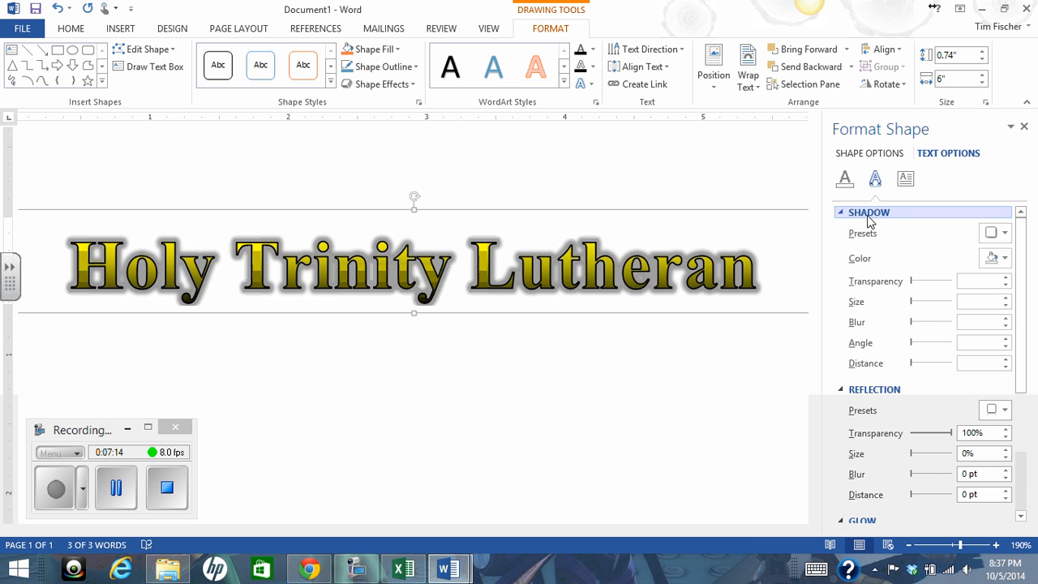
{"action": "scroll", "coordinate": [869, 364], "scroll_direction": "down", "scroll_amount": 3}
{"action": "scroll", "coordinate": [870, 366], "scroll_direction": "down", "scroll_amount": 3}
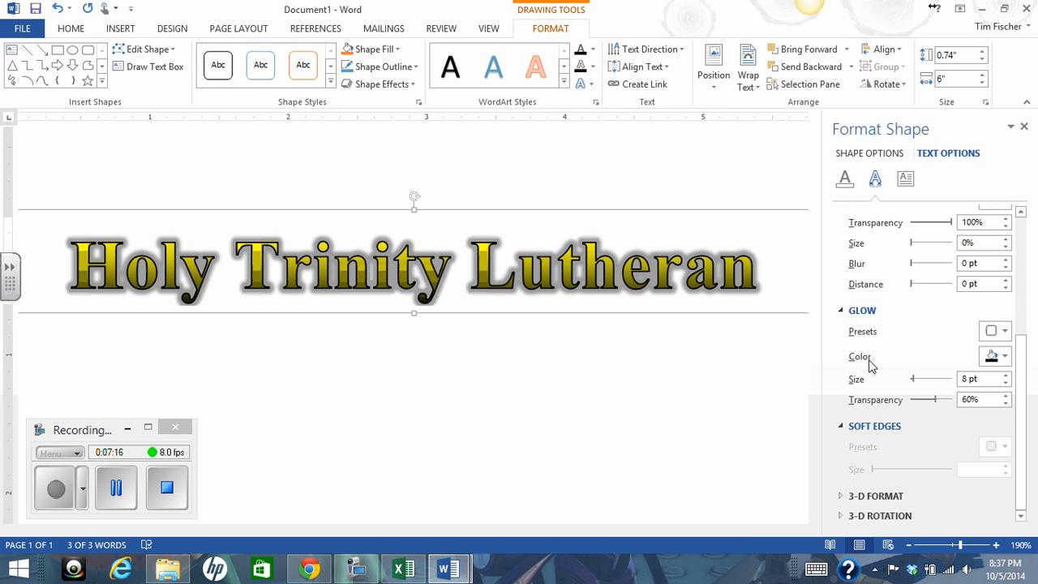
{"action": "left_click", "coordinate": [877, 498]}
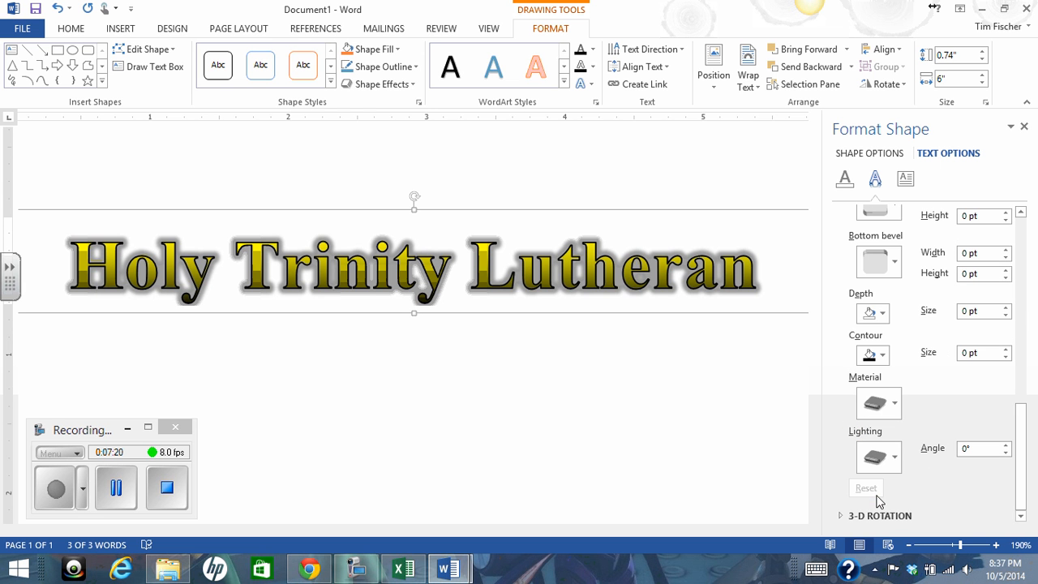
{"action": "left_click", "coordinate": [876, 516]}
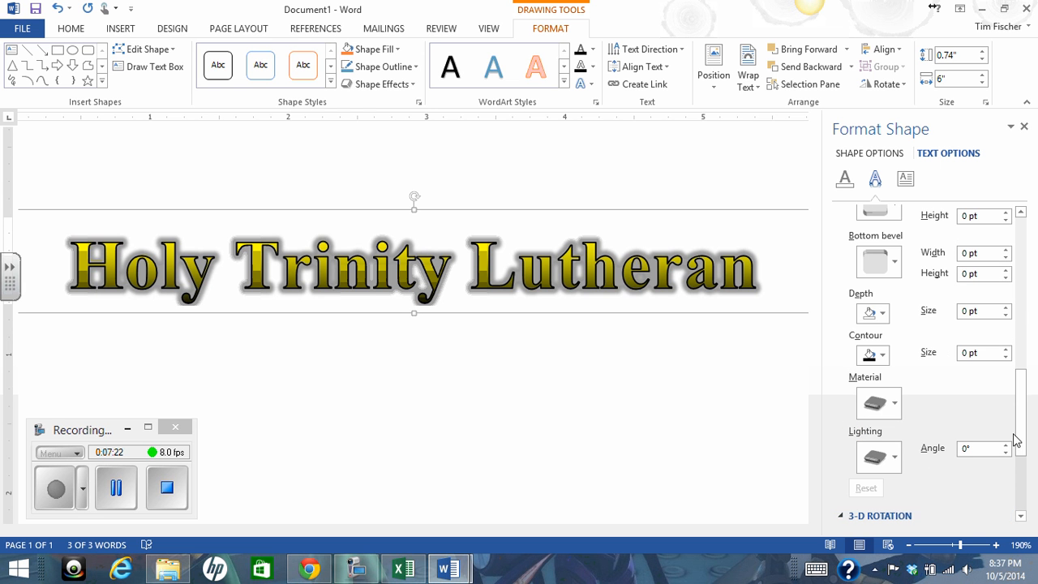
{"action": "left_click_drag", "start_coordinate": [1016, 442], "coordinate": [1015, 289]}
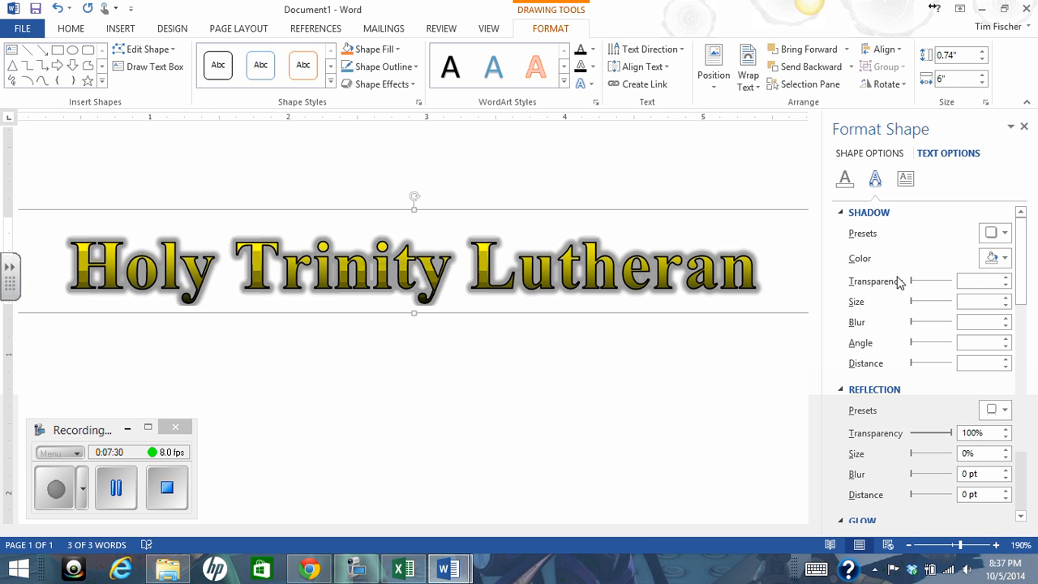
{"action": "left_click", "coordinate": [114, 497]}
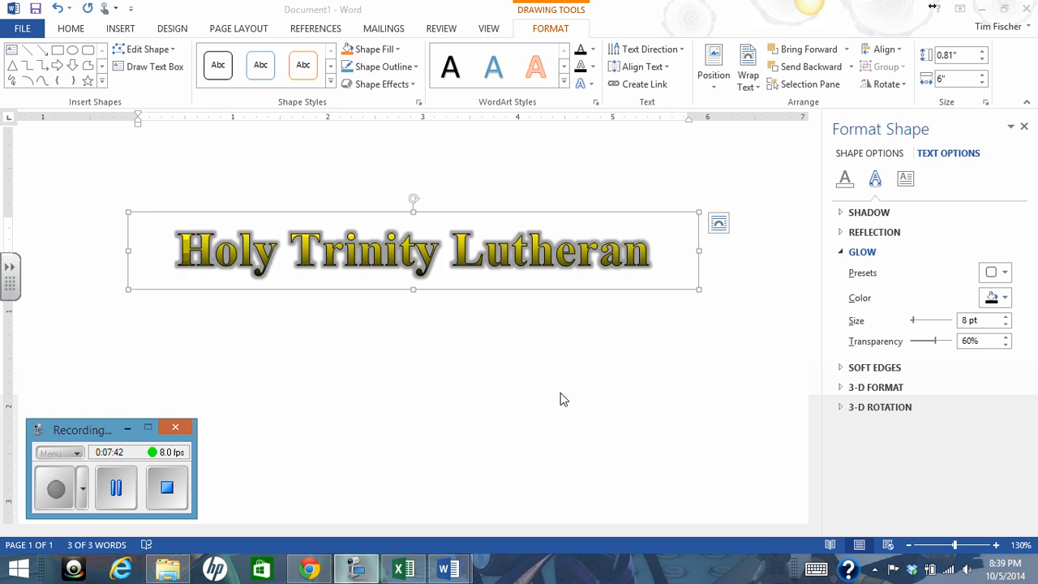
Insert a second "Holy Trinity Lutheran" WordArt in the white style with a light blue outline and place it below the first heading
{"action": "left_click", "coordinate": [119, 28]}
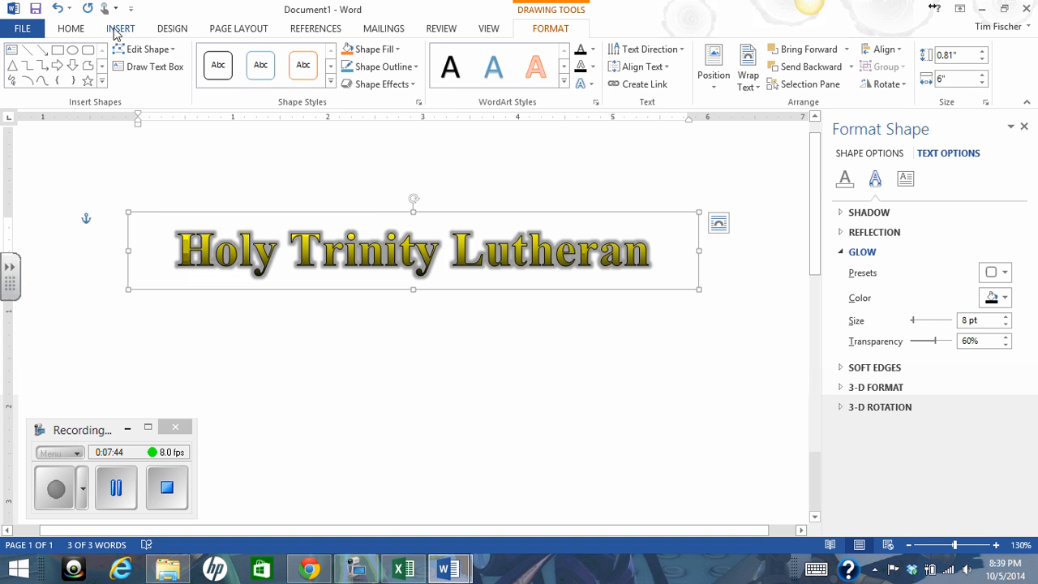
{"action": "left_click", "coordinate": [783, 69]}
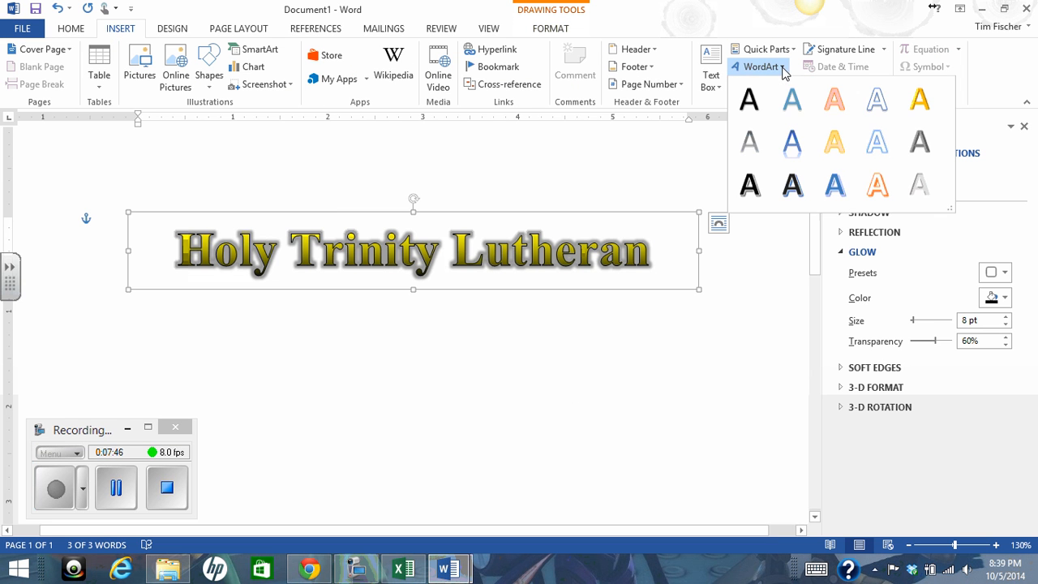
{"action": "left_click", "coordinate": [881, 150]}
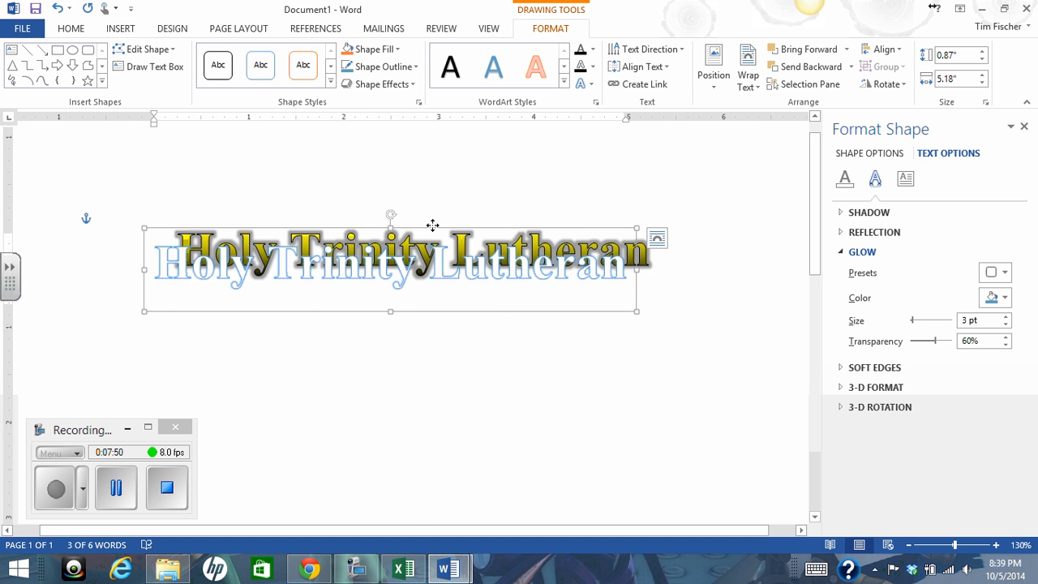
{"action": "left_click_drag", "start_coordinate": [431, 224], "coordinate": [454, 308]}
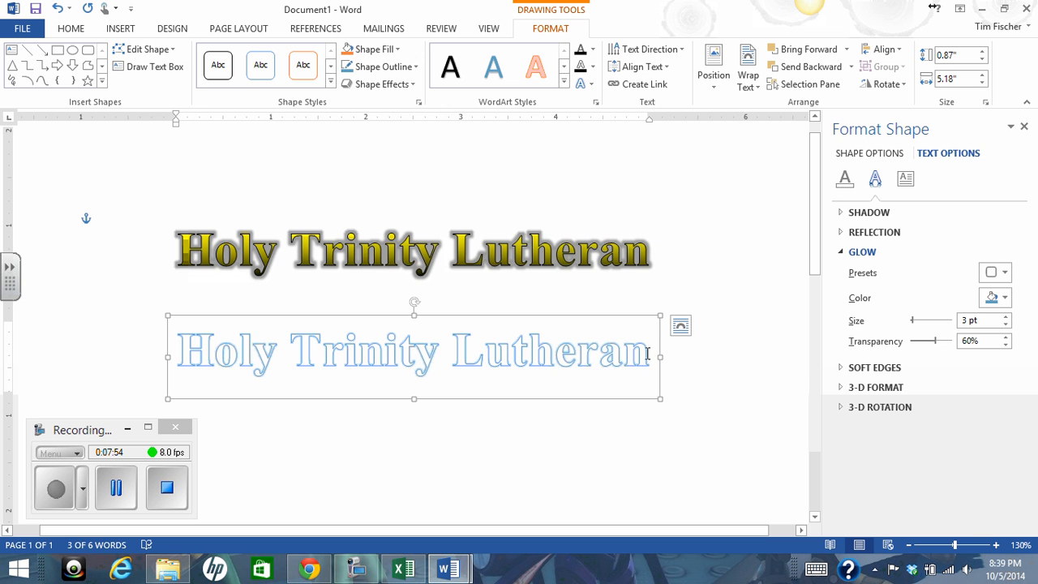
Replace the second WordArt's text with "Tigers" and look through its text fill, outline and effects settings
{"action": "left_click_drag", "start_coordinate": [647, 353], "coordinate": [253, 347]}
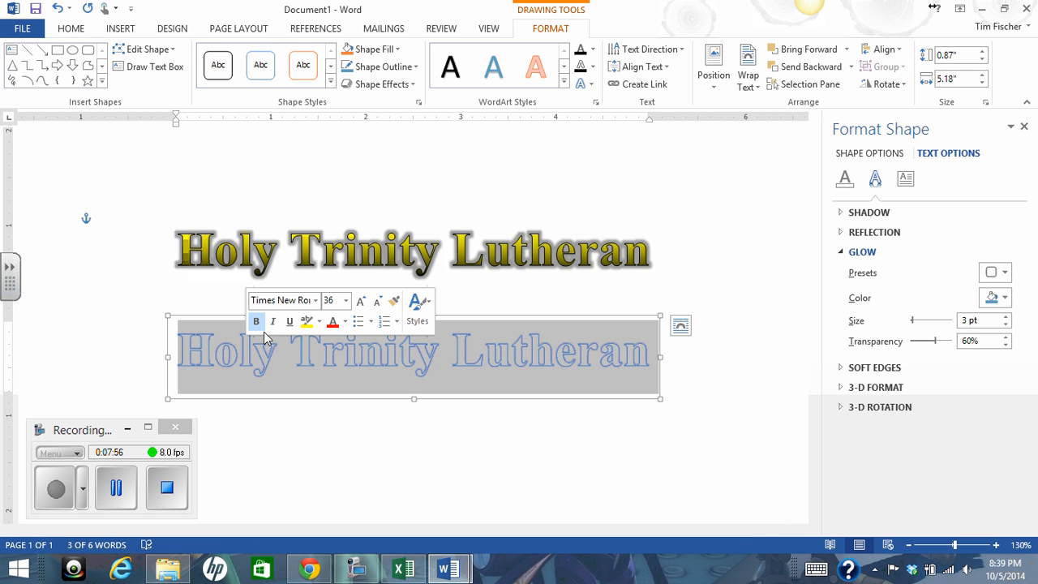
{"action": "type", "text": "Tigers"}
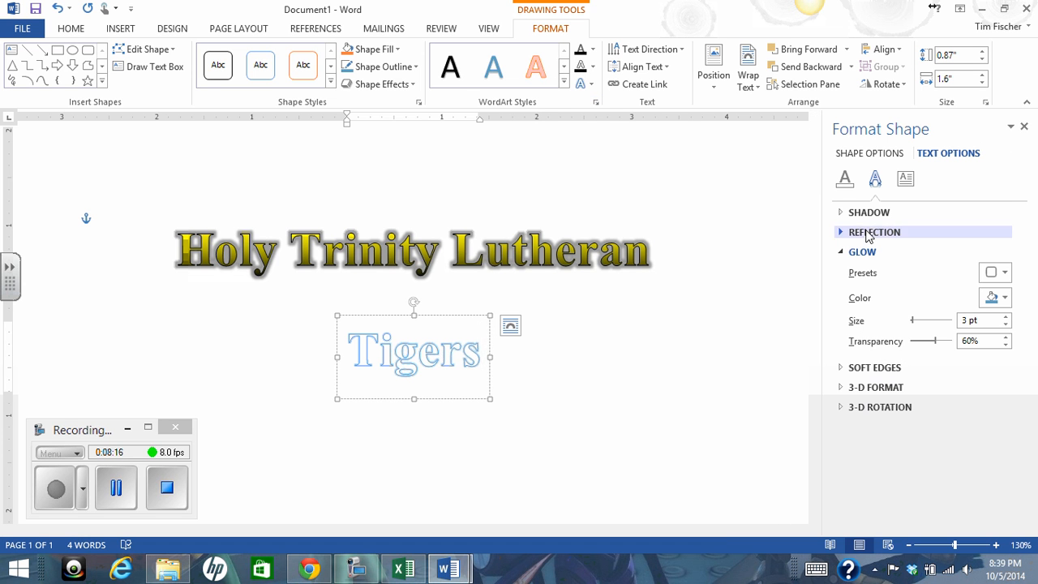
{"action": "left_click", "coordinate": [846, 180]}
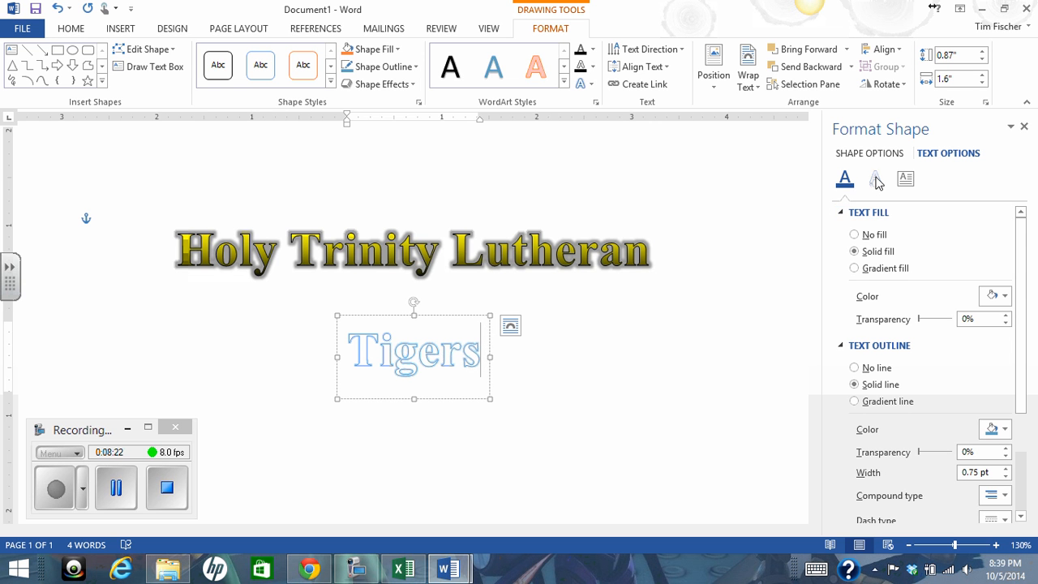
{"action": "left_click", "coordinate": [876, 180]}
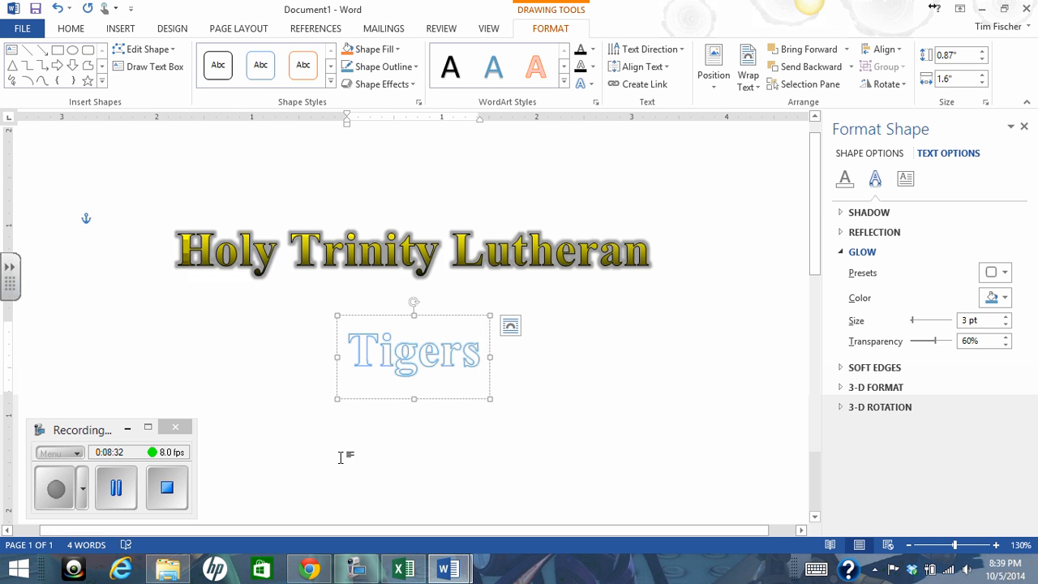
Examine the Word 6 rubric's requirements for the page setup and the Grace Lutheran School and Eagles WordArts
{"action": "left_click", "coordinate": [116, 490]}
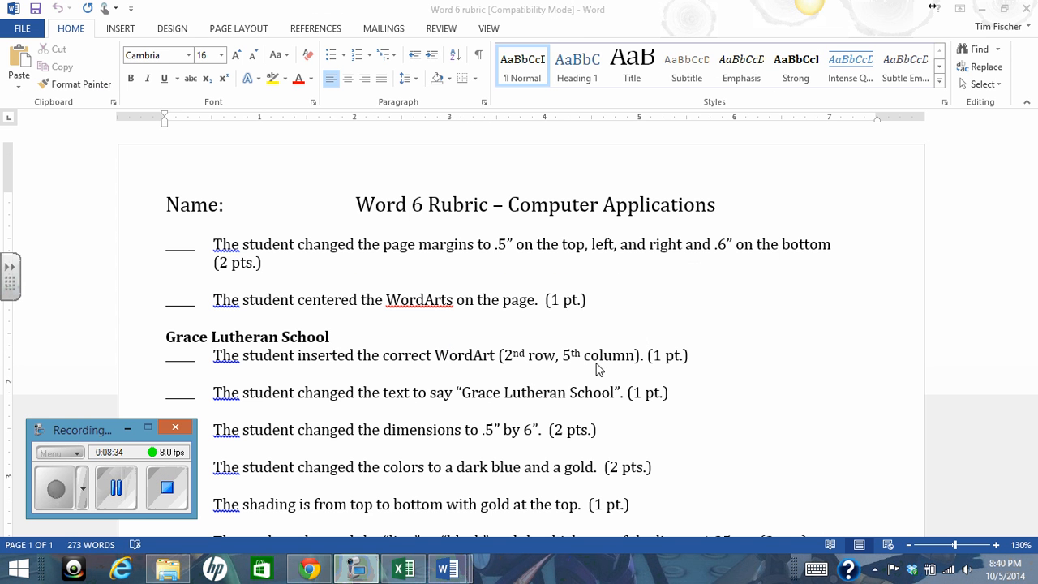
{"action": "left_click_drag", "start_coordinate": [73, 430], "coordinate": [31, 426]}
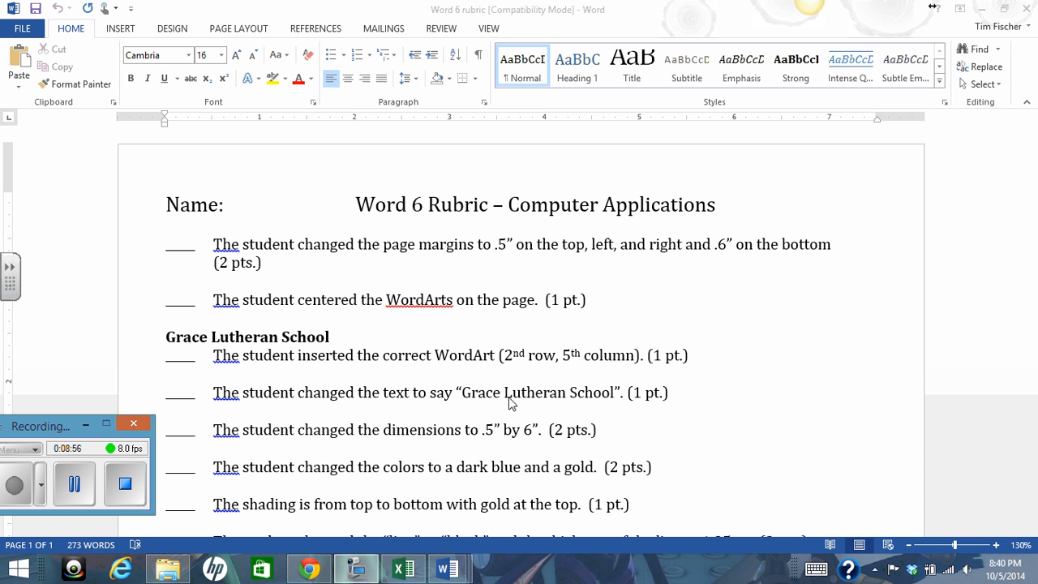
{"action": "left_click", "coordinate": [843, 375]}
{"action": "scroll", "coordinate": [760, 423], "scroll_direction": "down", "scroll_amount": 7}
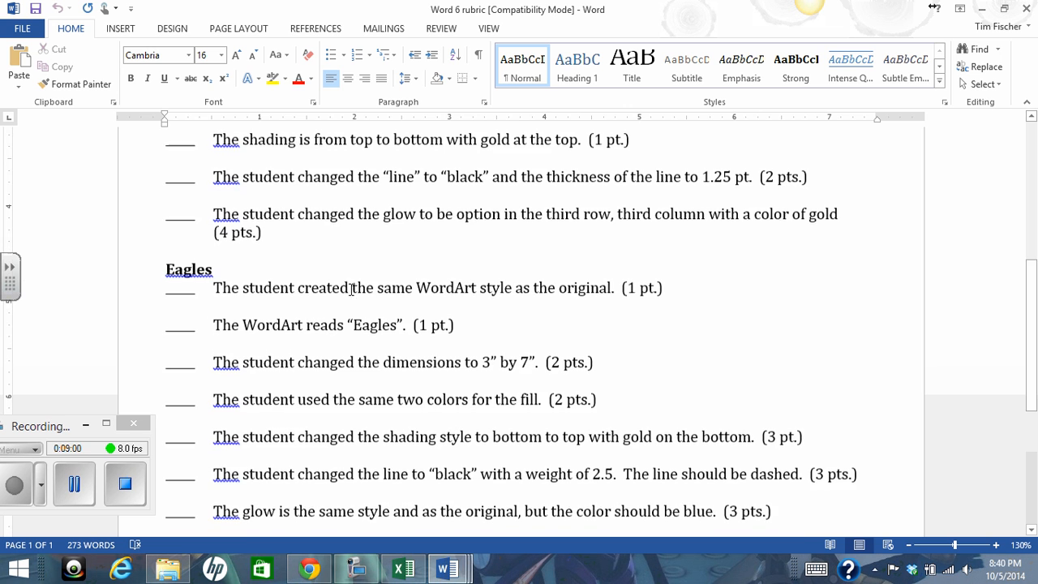
{"action": "scroll", "coordinate": [824, 325], "scroll_direction": "down", "scroll_amount": 4}
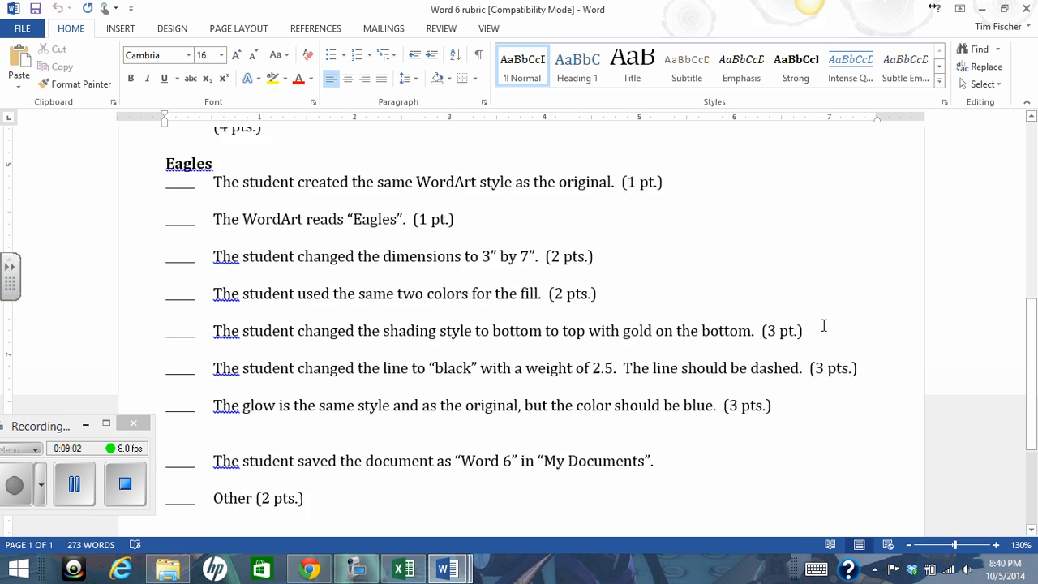
{"action": "scroll", "coordinate": [831, 341], "scroll_direction": "up", "scroll_amount": 11}
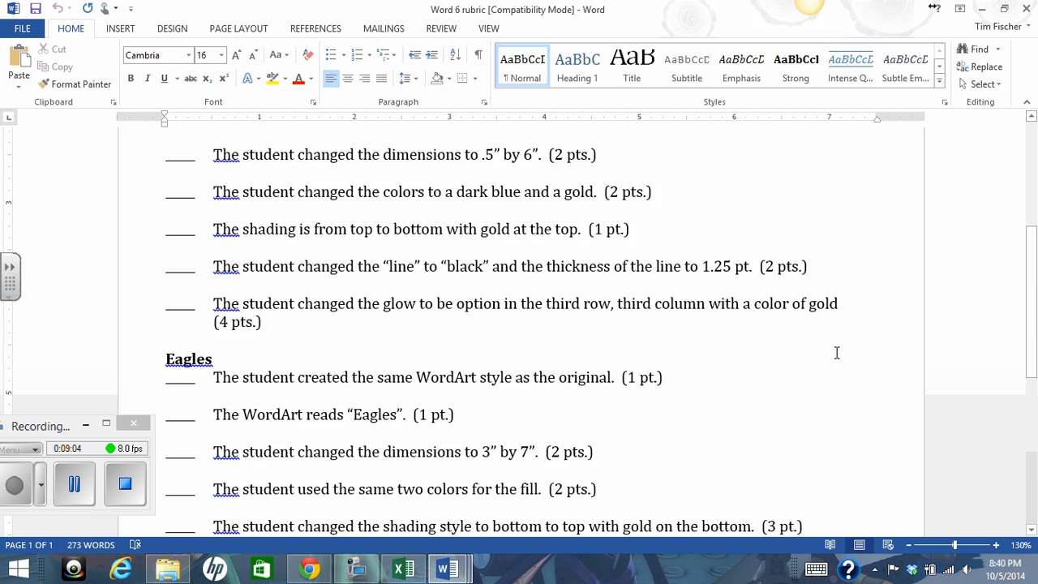
{"action": "scroll", "coordinate": [871, 348], "scroll_direction": "up", "scroll_amount": 1}
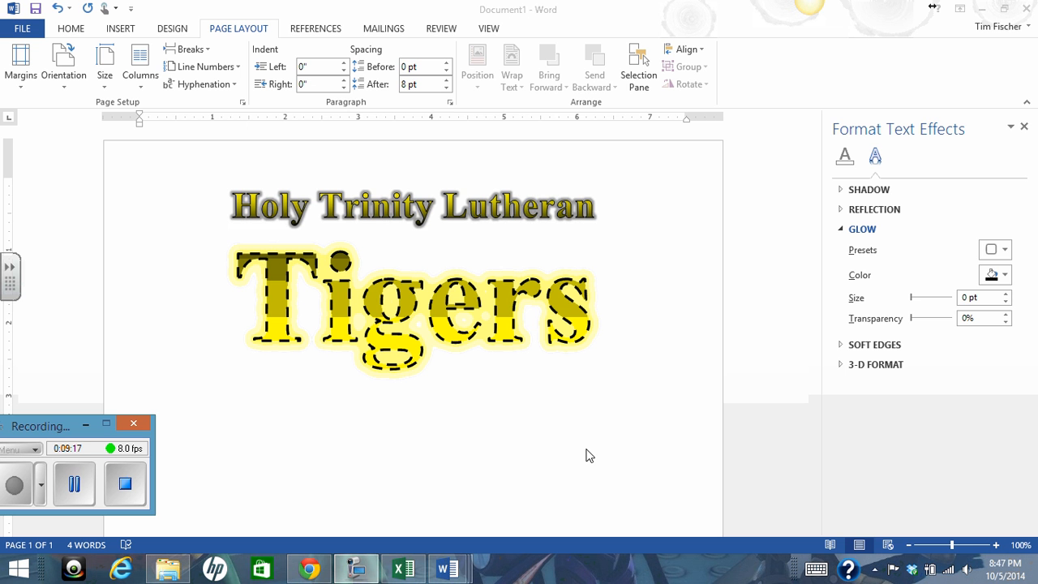
Close the text effects formatting pane in the Holy Trinity Lutheran Tigers document and return to the basic editing commands
{"action": "left_click", "coordinate": [1024, 130]}
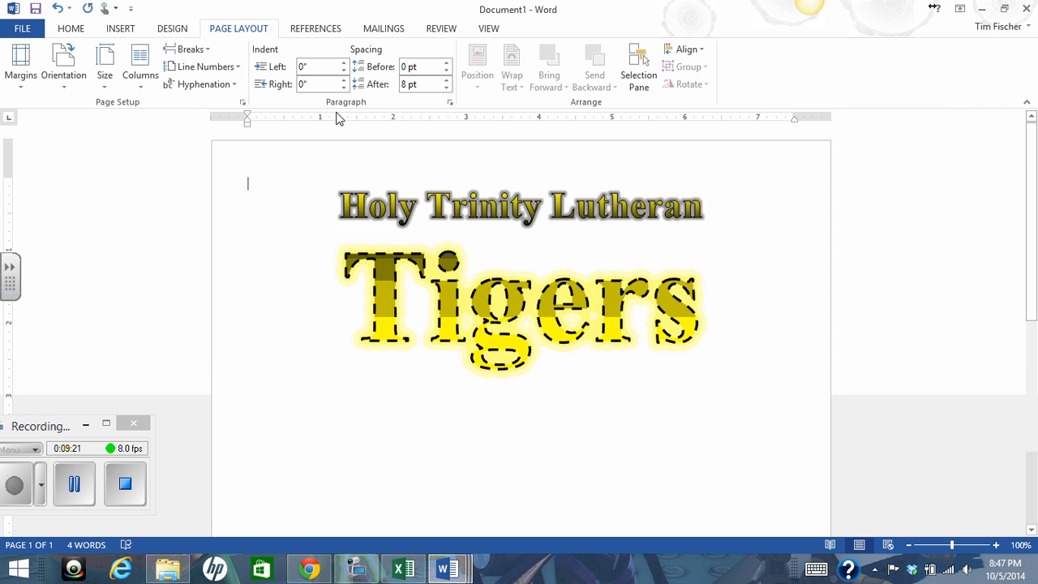
{"action": "left_click", "coordinate": [71, 29]}
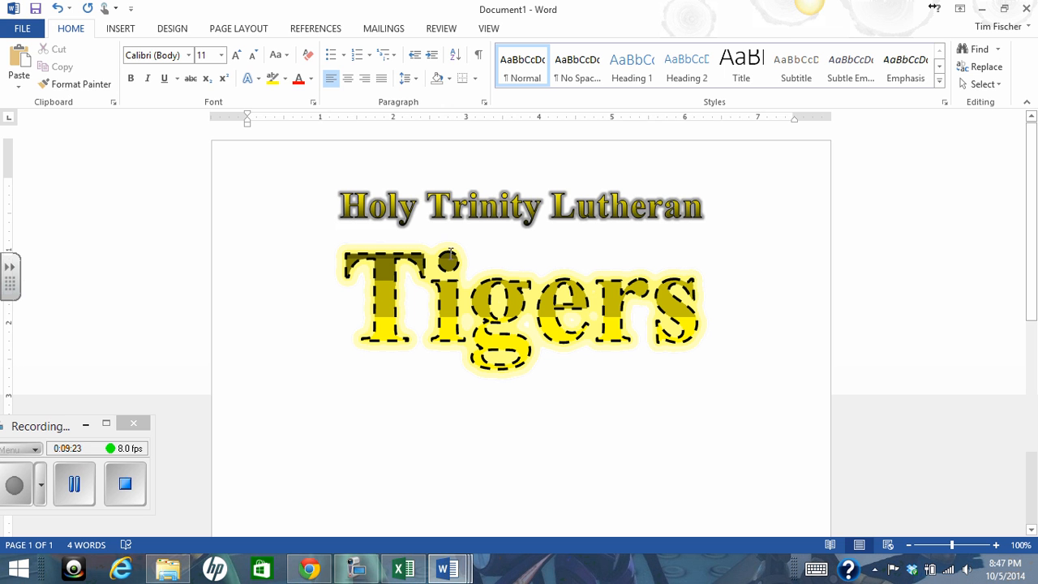